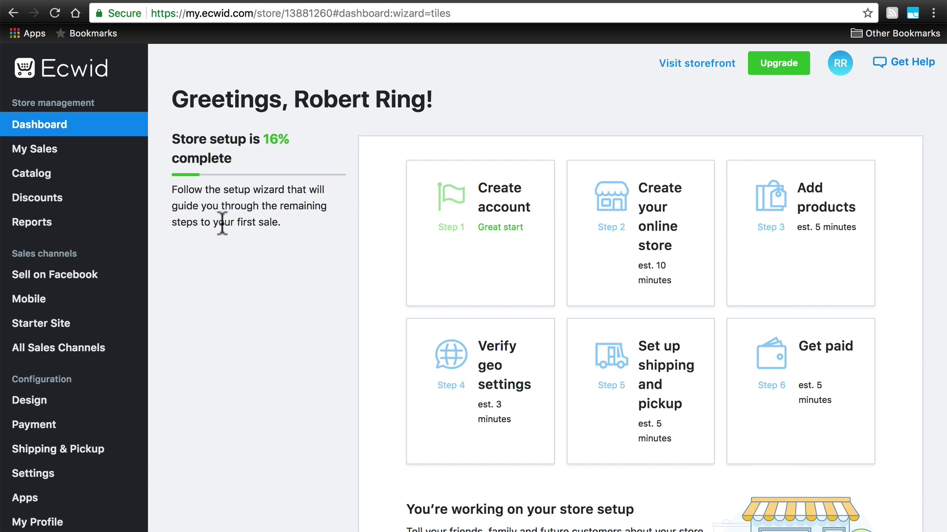
View the catalog's product list and Categories page, and return to the product list.
mouse_move(134, 173)
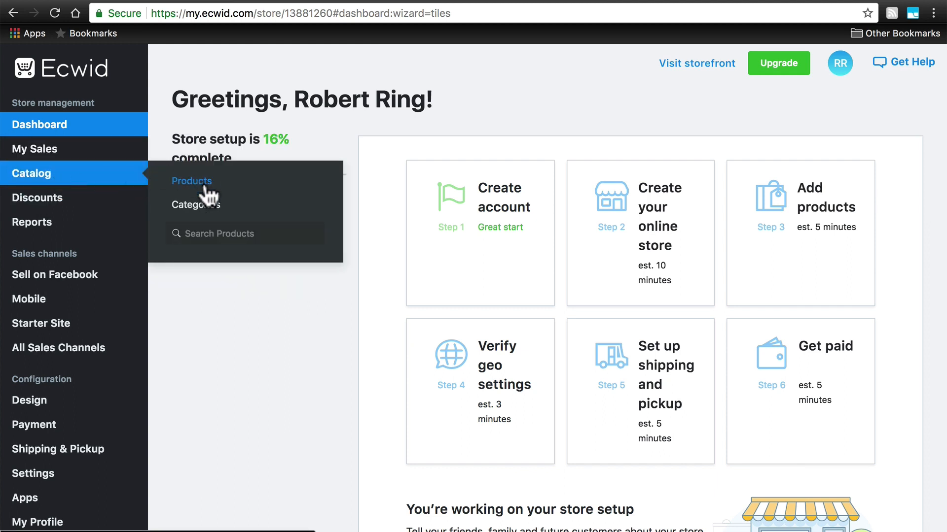
click(205, 182)
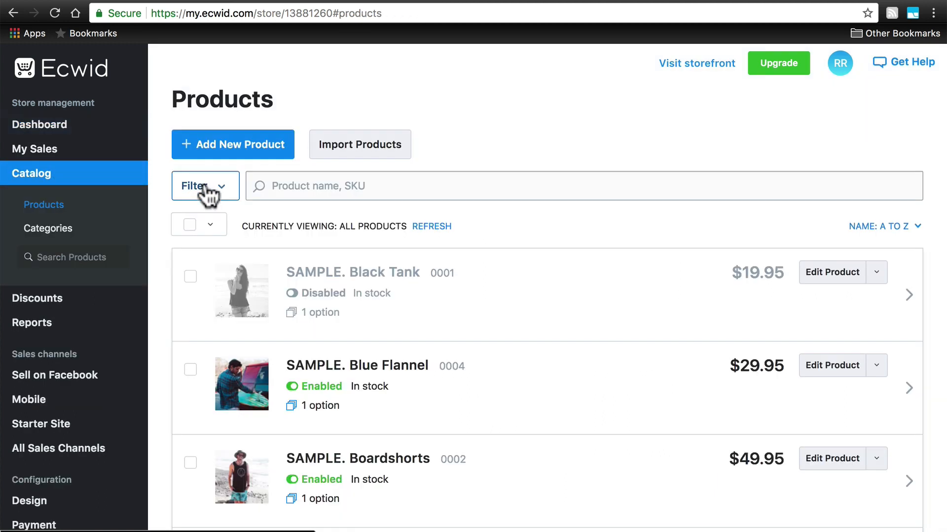
click(52, 231)
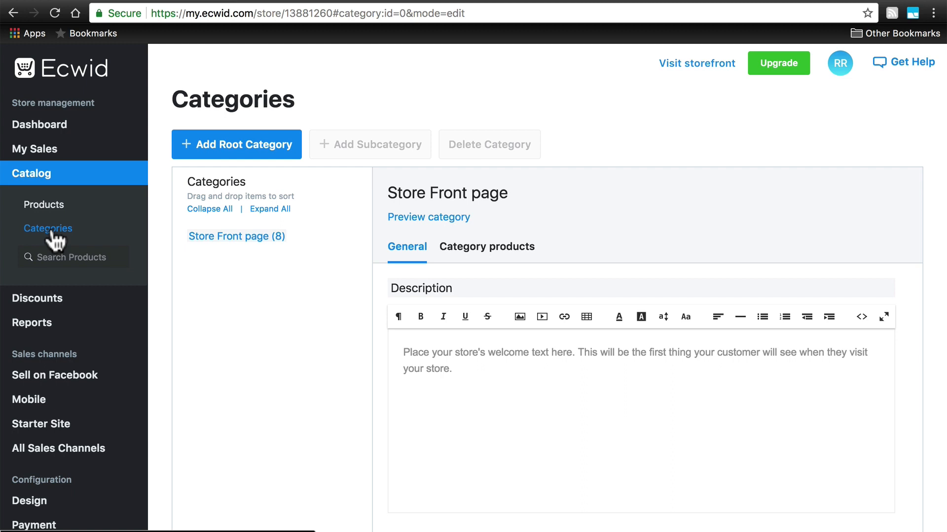
click(44, 205)
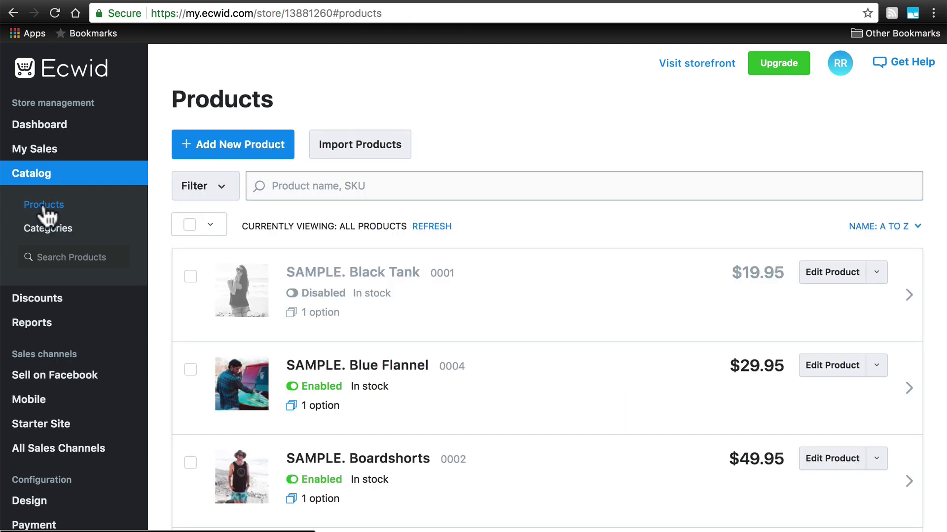
Look through the sample products in the catalog's product list.
scroll(535, 251, down, 7)
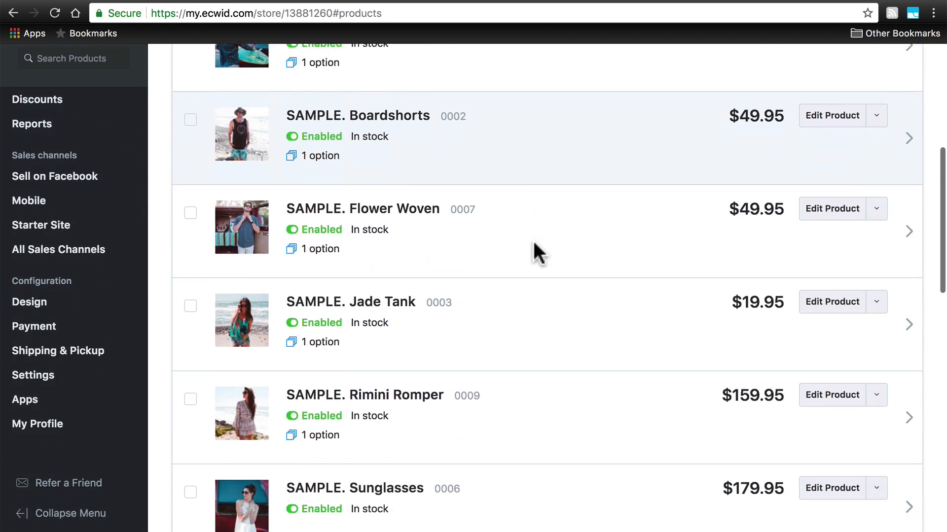
scroll(532, 239, down, 5)
scroll(532, 239, up, 10)
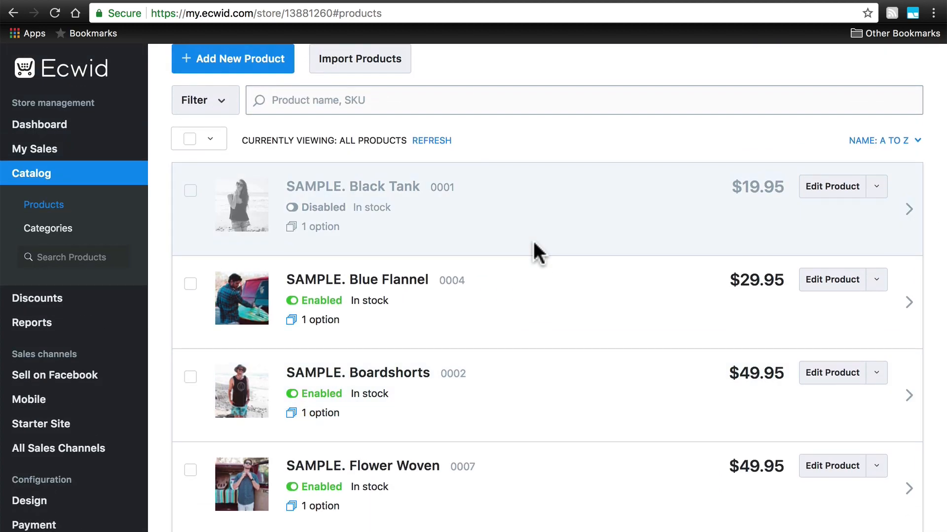
scroll(532, 238, down, 9)
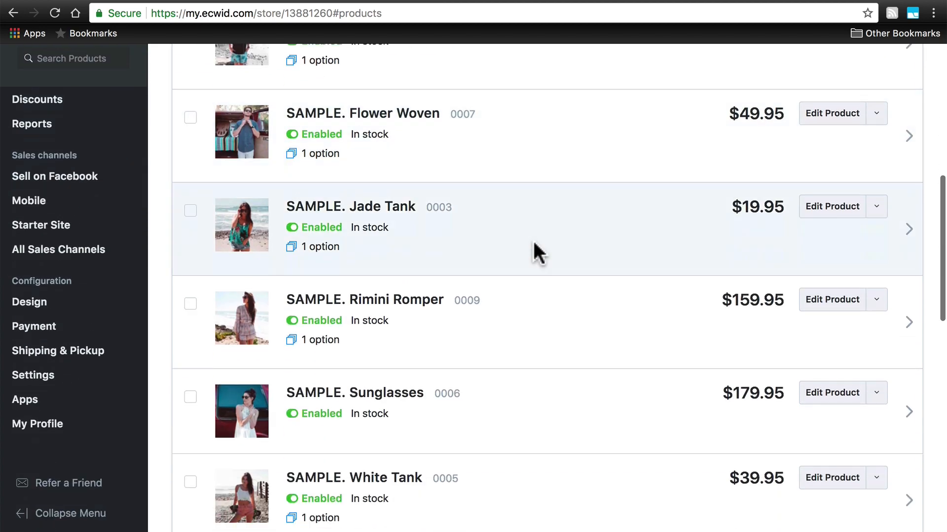
scroll(533, 239, up, 4)
scroll(532, 239, up, 5)
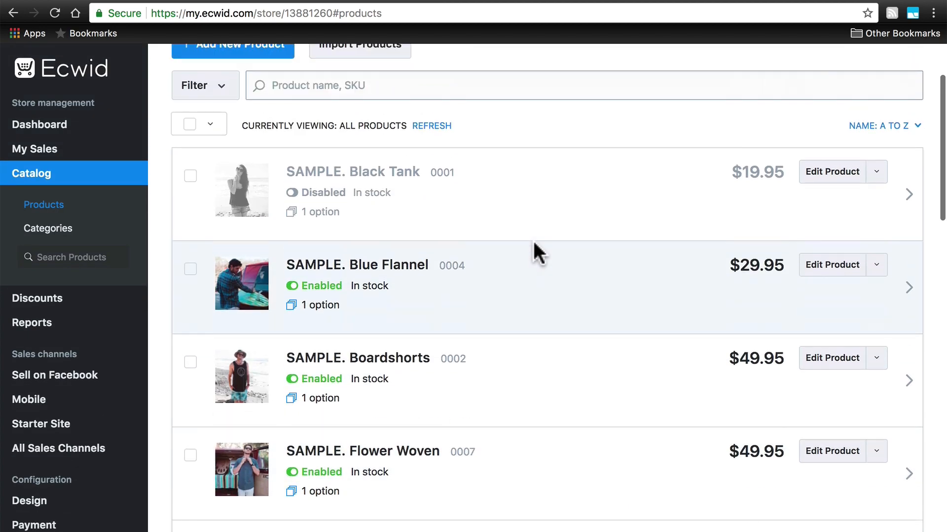
Open the SAMPLE. Blue Flannel product and review its general details and description.
click(386, 265)
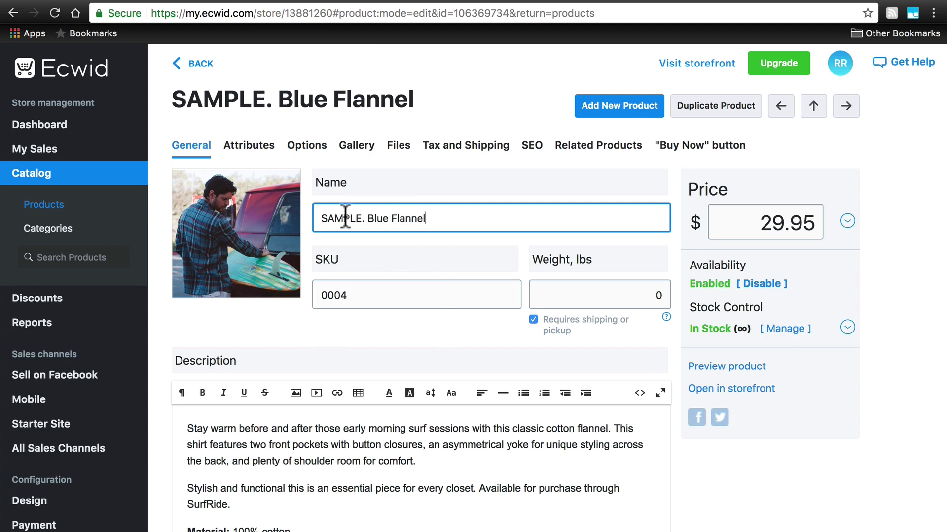
scroll(448, 227, down, 2)
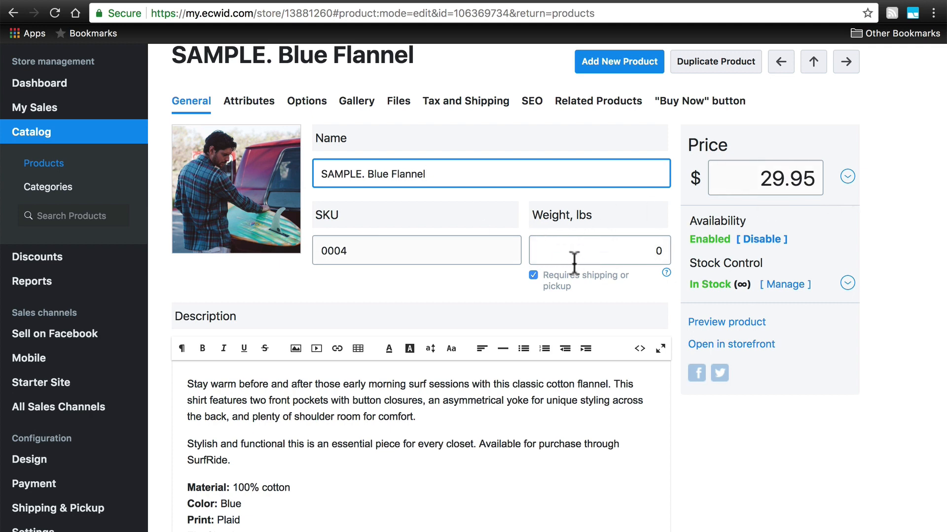
scroll(573, 251, down, 5)
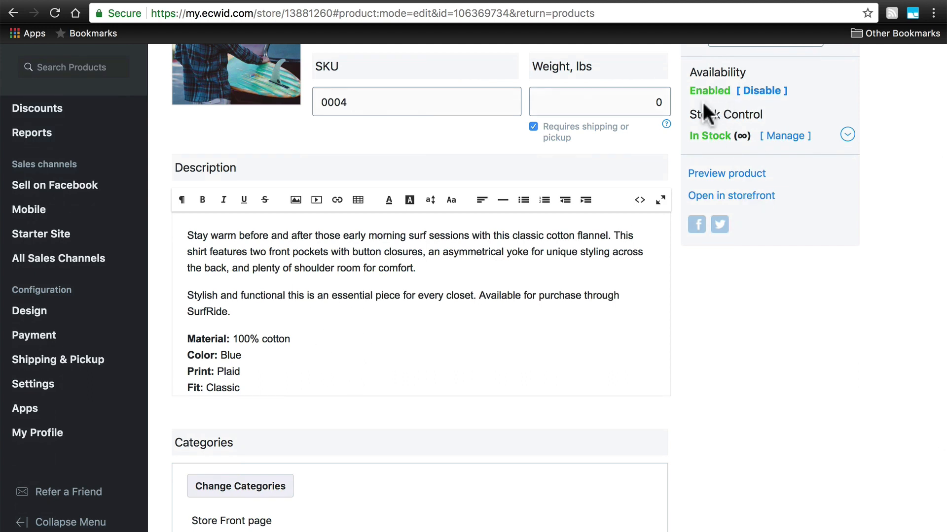
scroll(511, 270, down, 2)
scroll(511, 270, up, 1)
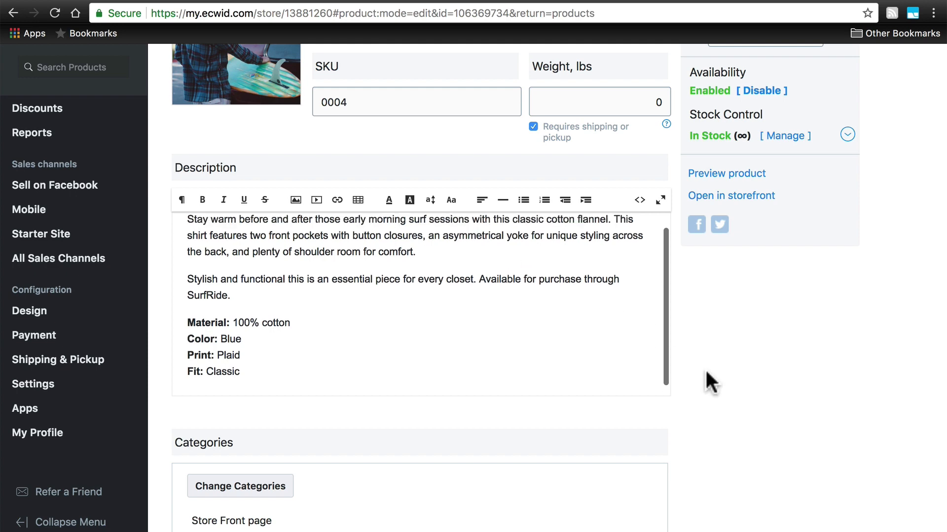
scroll(718, 370, up, 5)
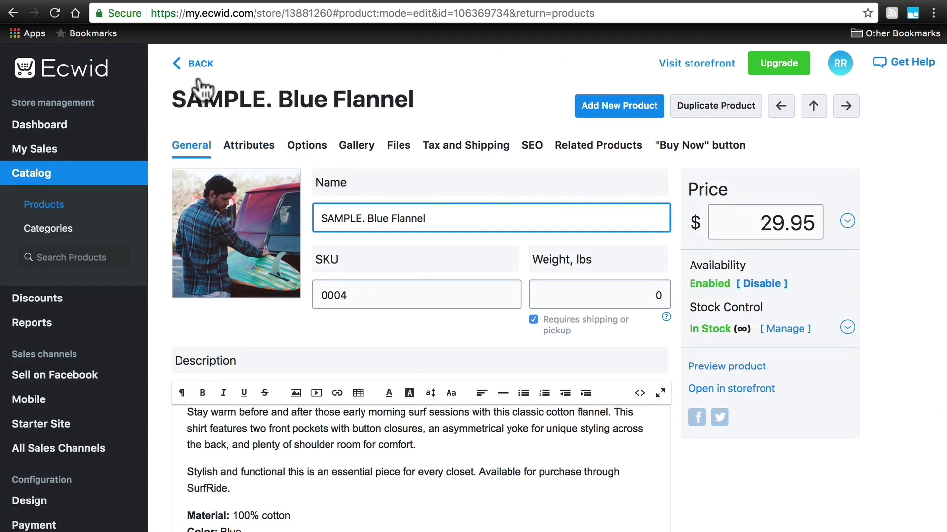
Return to the product list and switch the Blue Flannel product to disabled and back to enabled.
click(200, 64)
scroll(493, 276, up, 2)
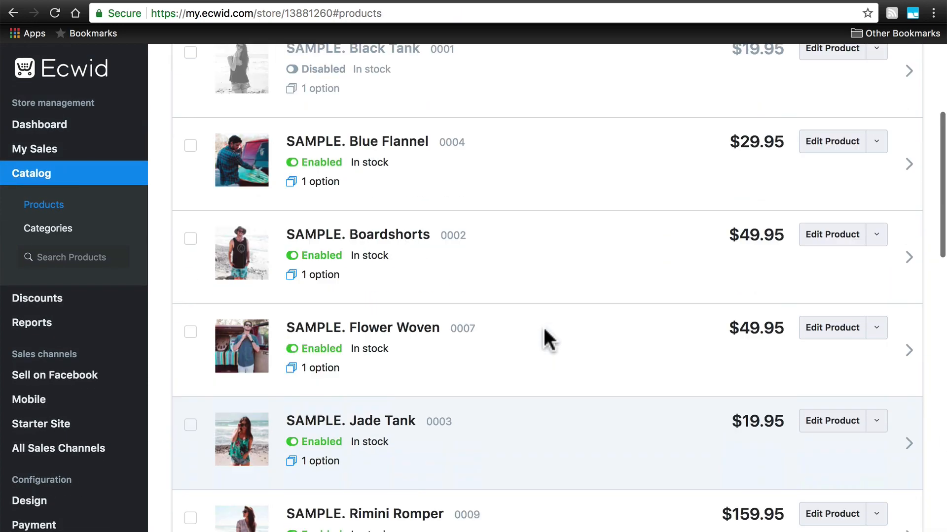
scroll(544, 329, up, 1)
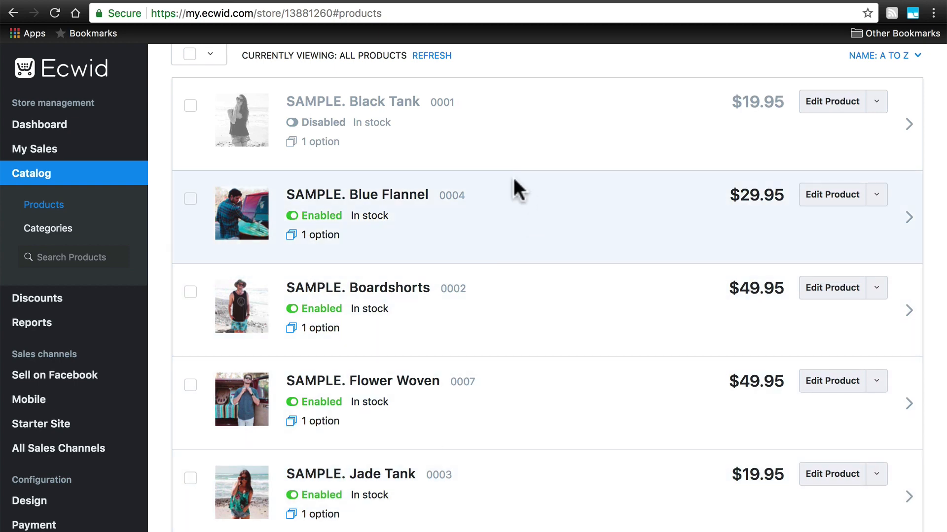
click(292, 216)
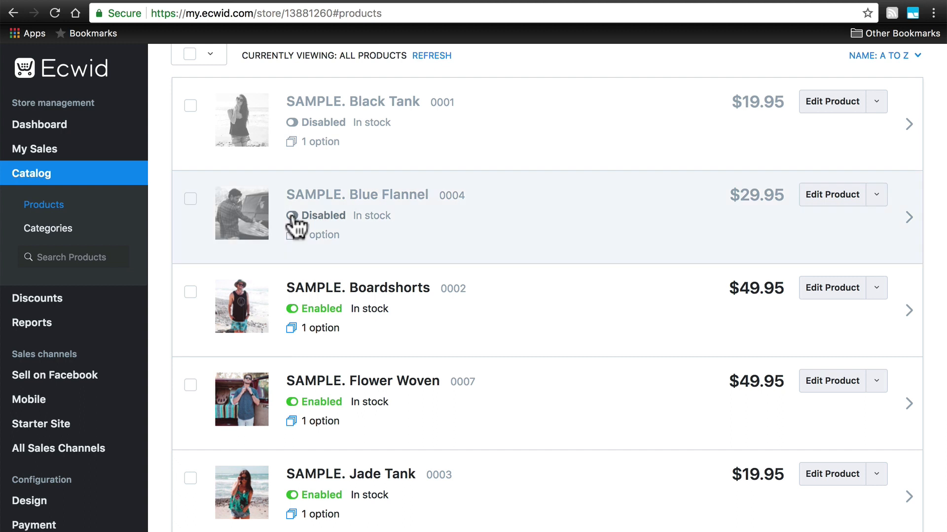
click(292, 216)
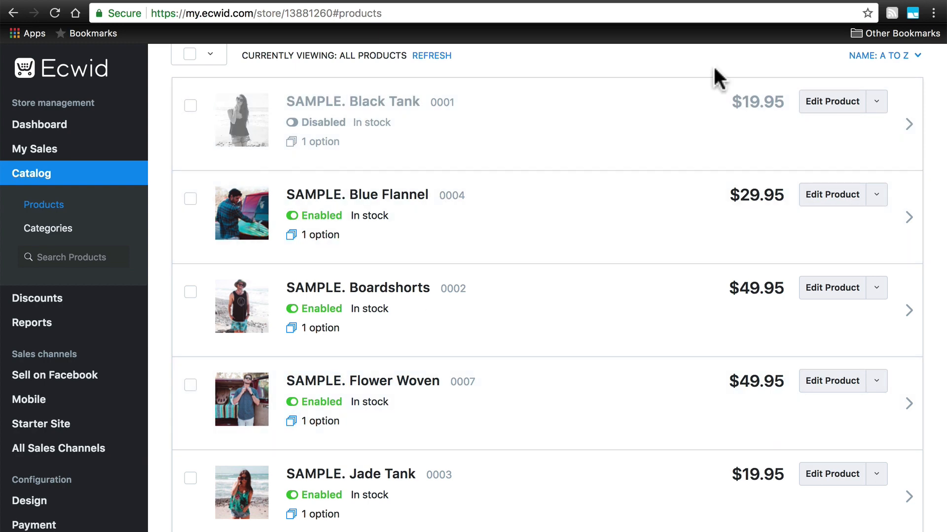
Delete the SAMPLE. Black Tank product from the catalog and confirm the deletion.
click(873, 108)
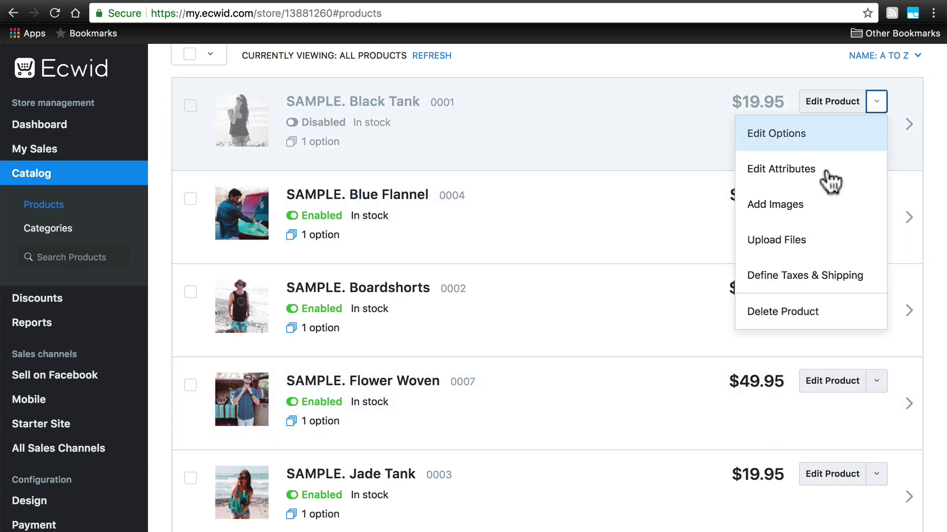
click(771, 310)
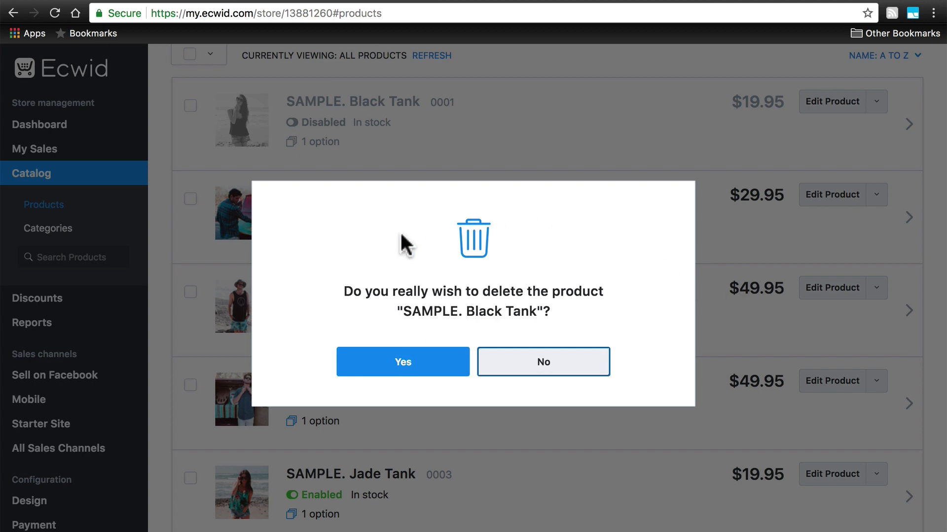
click(398, 364)
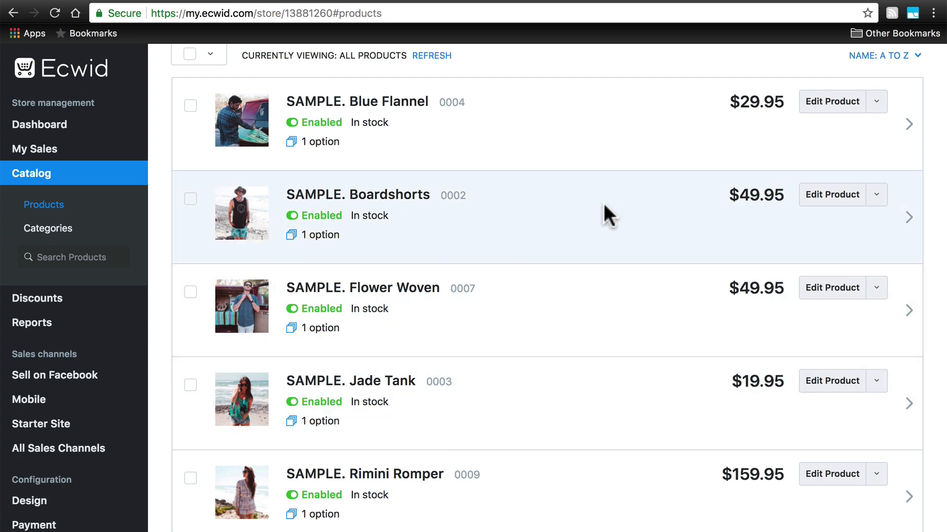
Open the SAMPLE. White Tank product and review its gallery images and general details.
scroll(604, 204, down, 6)
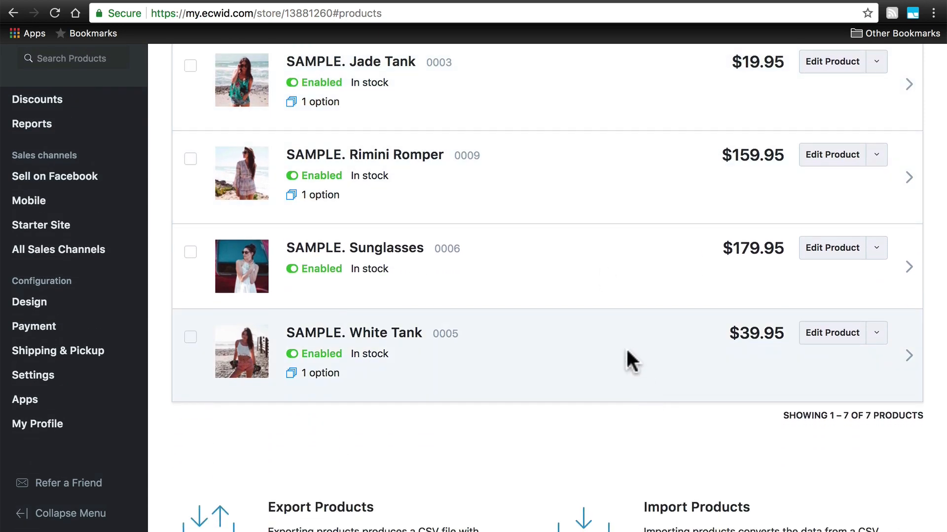
scroll(626, 355, up, 10)
scroll(627, 355, down, 5)
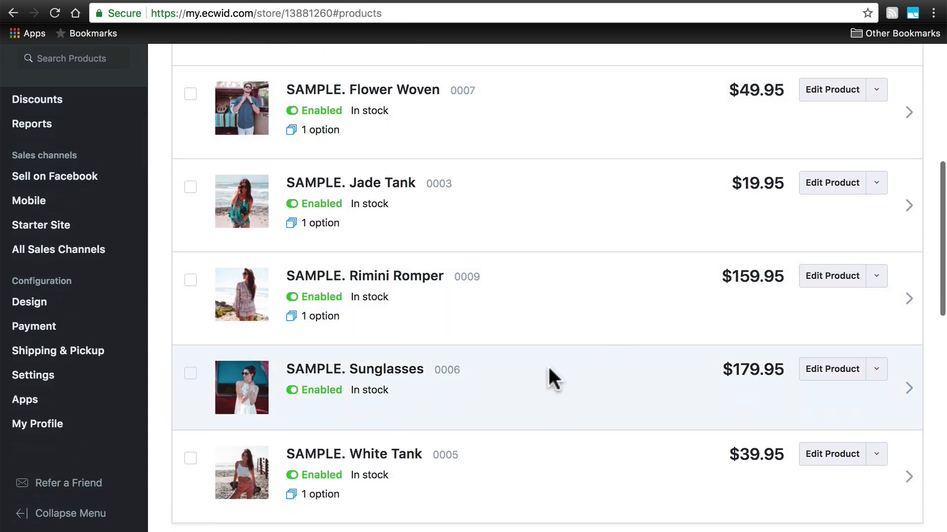
click(394, 454)
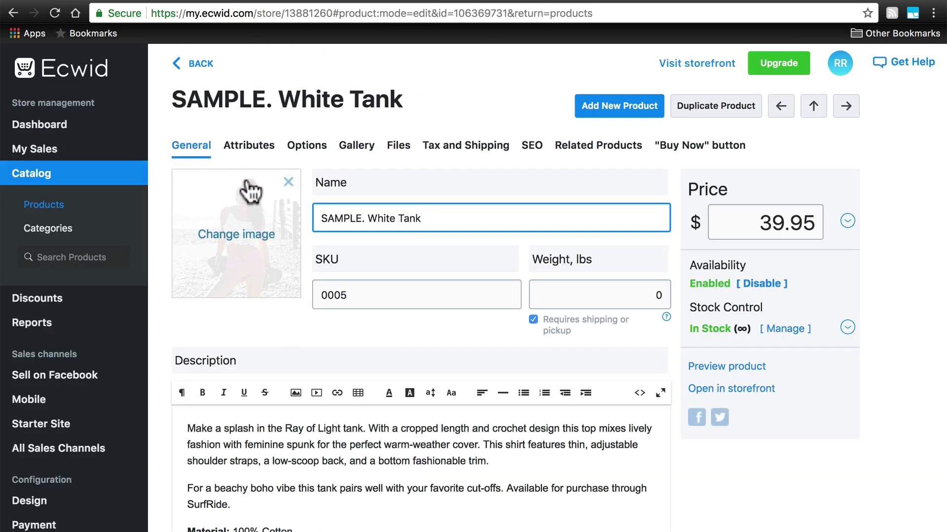
click(254, 146)
click(357, 145)
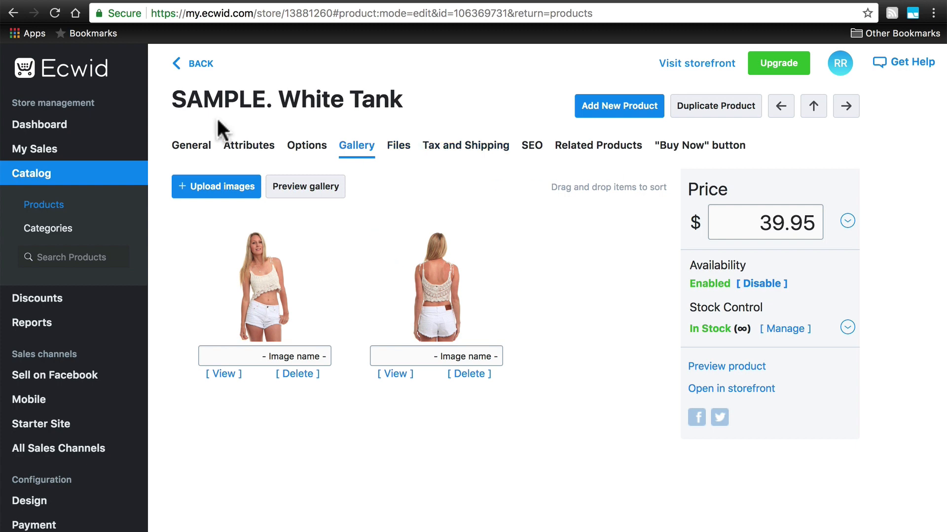
click(184, 151)
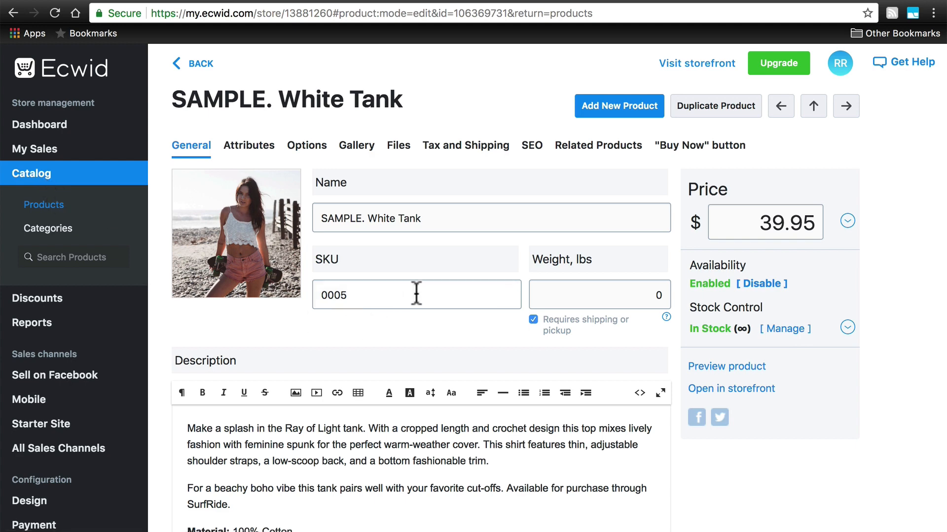
scroll(417, 295, down, 1)
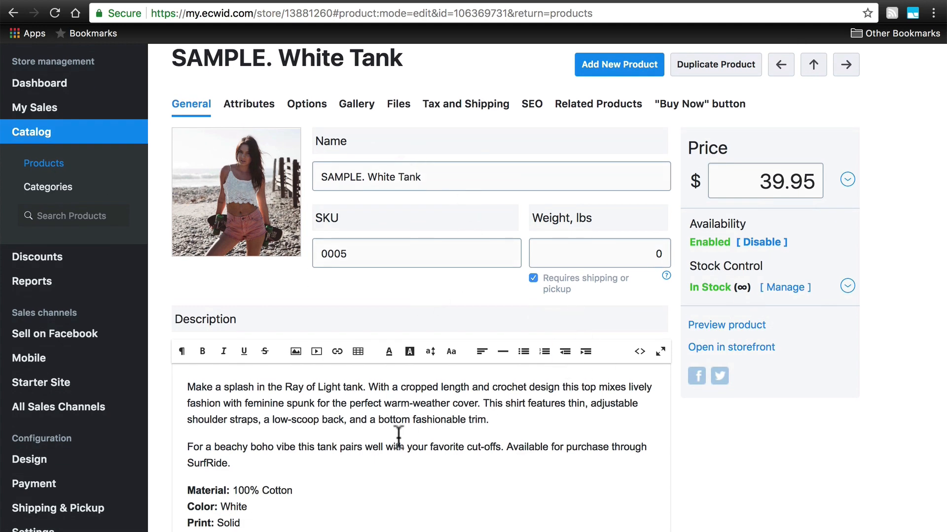
Open the Product Types page in the store settings.
scroll(84, 291, down, 3)
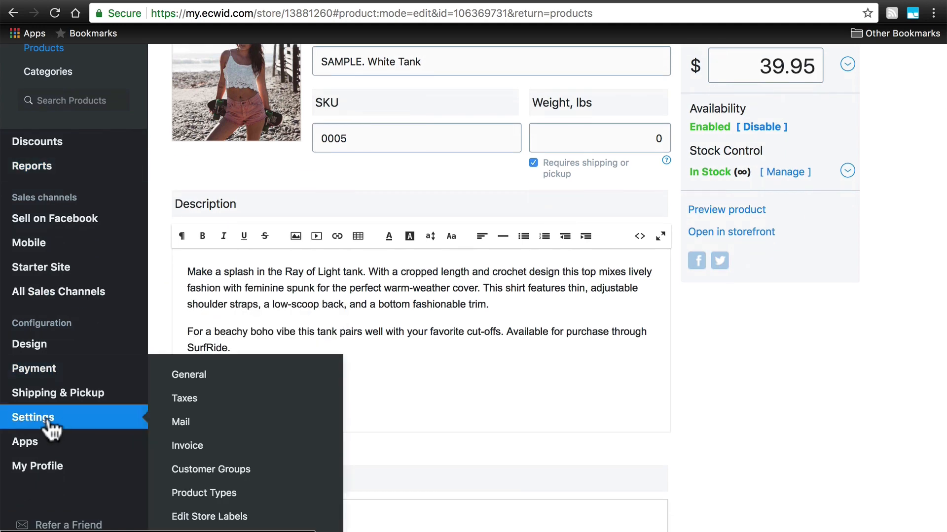
click(49, 428)
scroll(116, 376, down, 4)
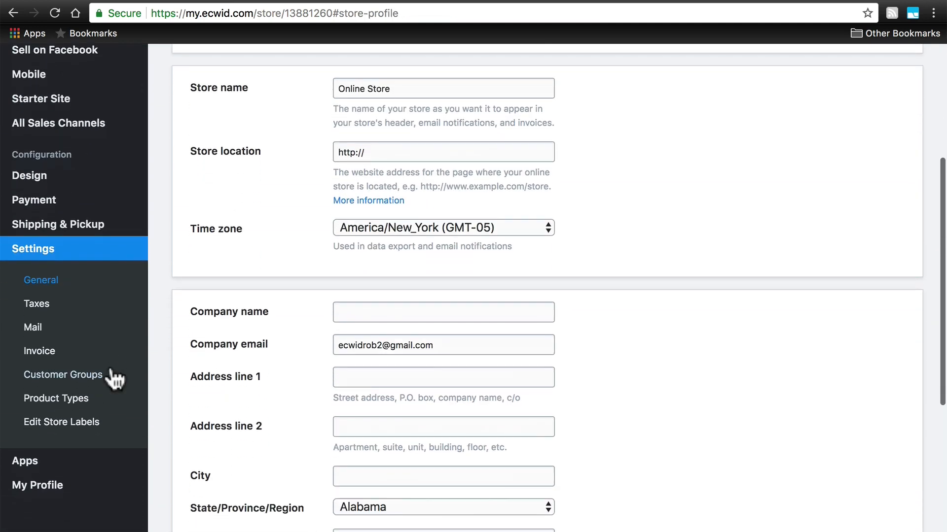
click(69, 399)
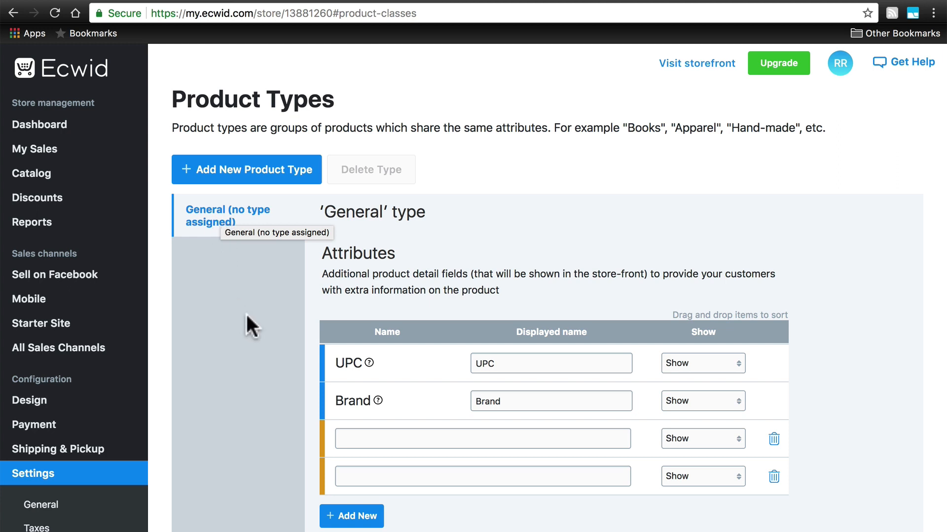
Examine the General product type's attributes, including the two blank custom attribute name fields.
scroll(247, 315, down, 3)
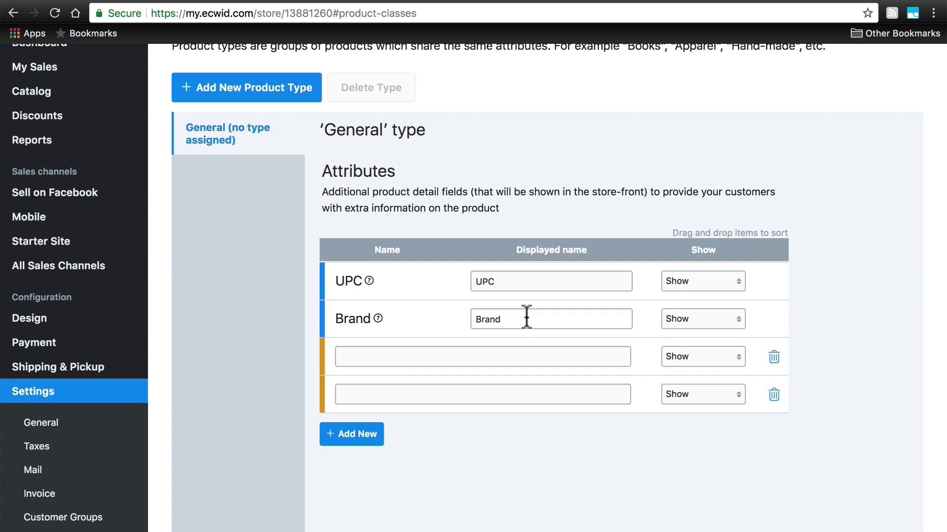
click(434, 357)
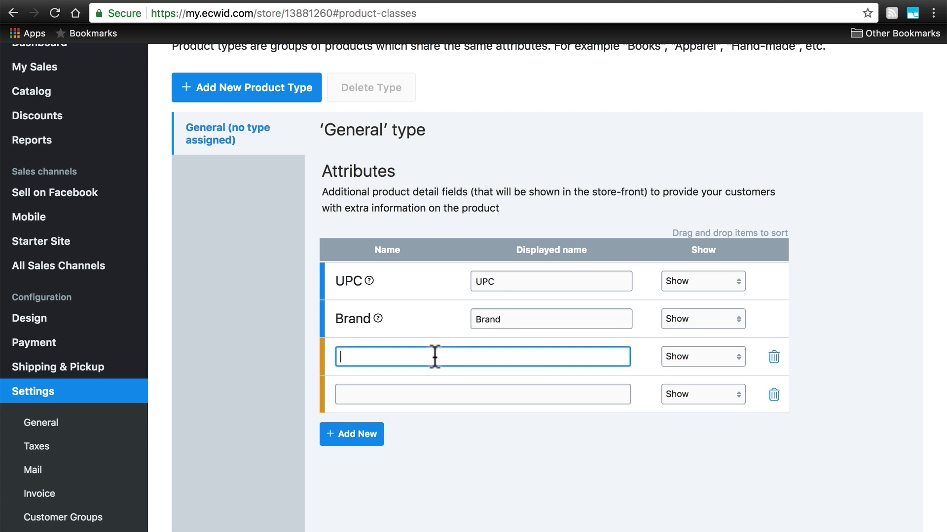
click(417, 394)
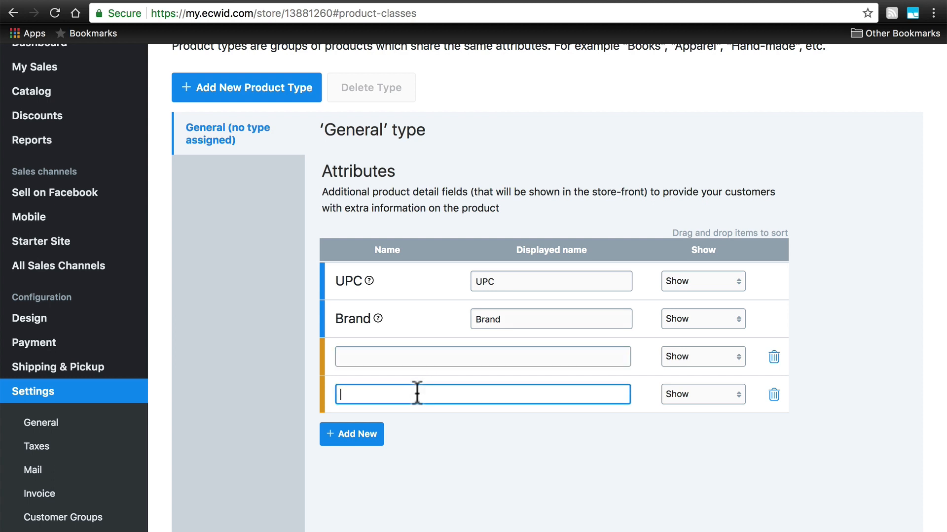
click(444, 357)
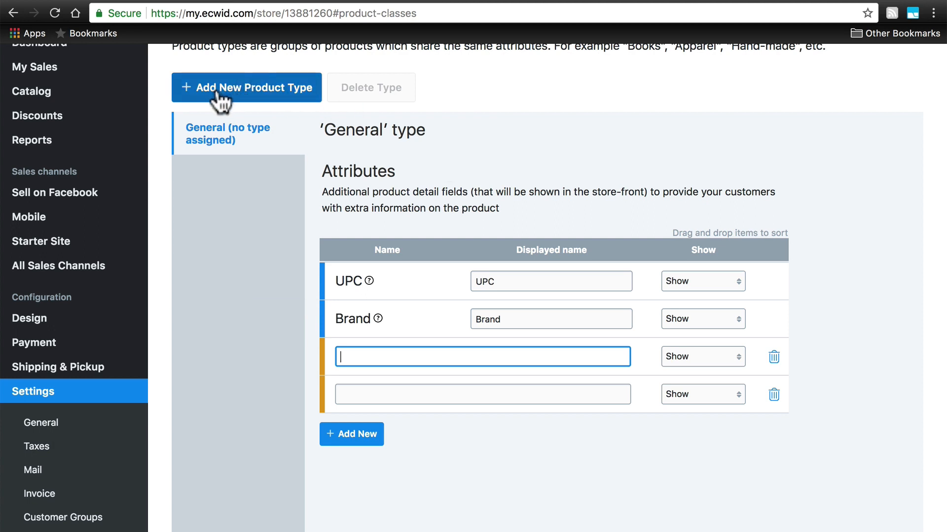
Add a new product type based on Candy & Chocolate from the Food Items group under Food, Beverages & Tobacco.
click(239, 90)
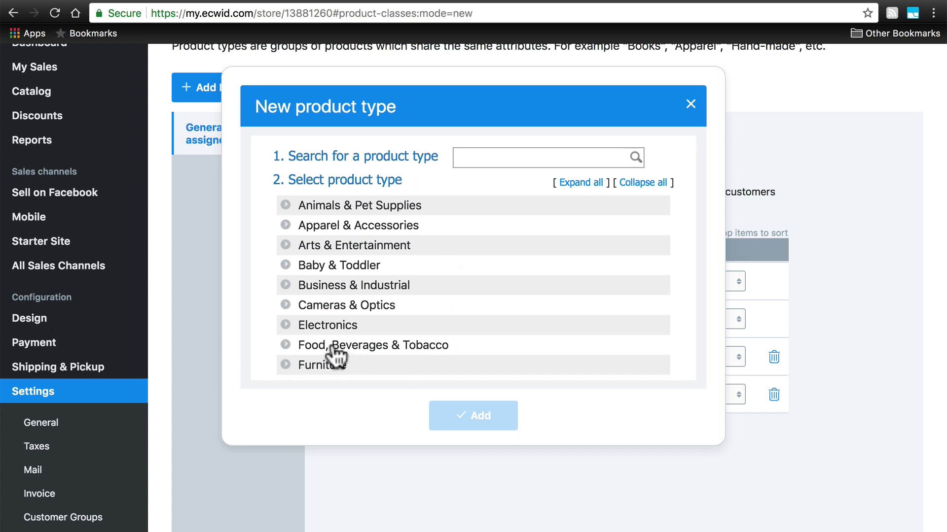
click(287, 345)
scroll(527, 281, down, 3)
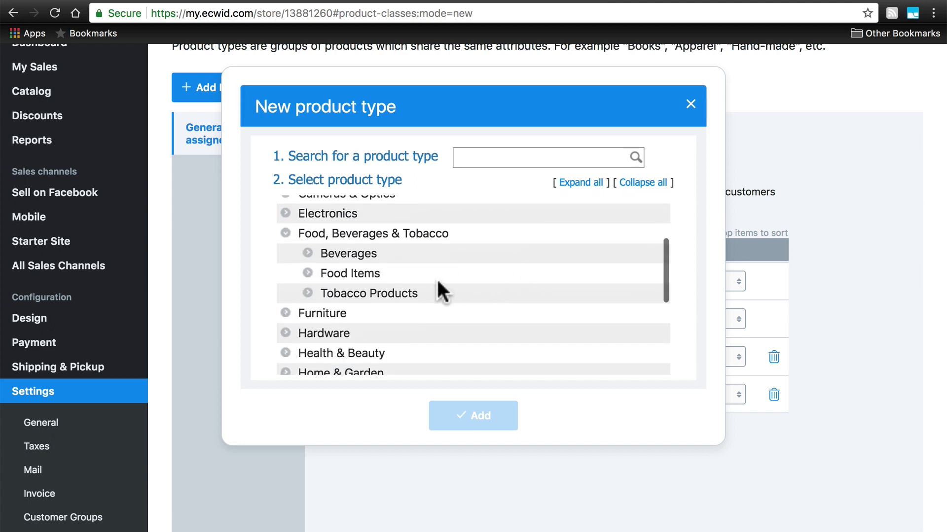
click(308, 274)
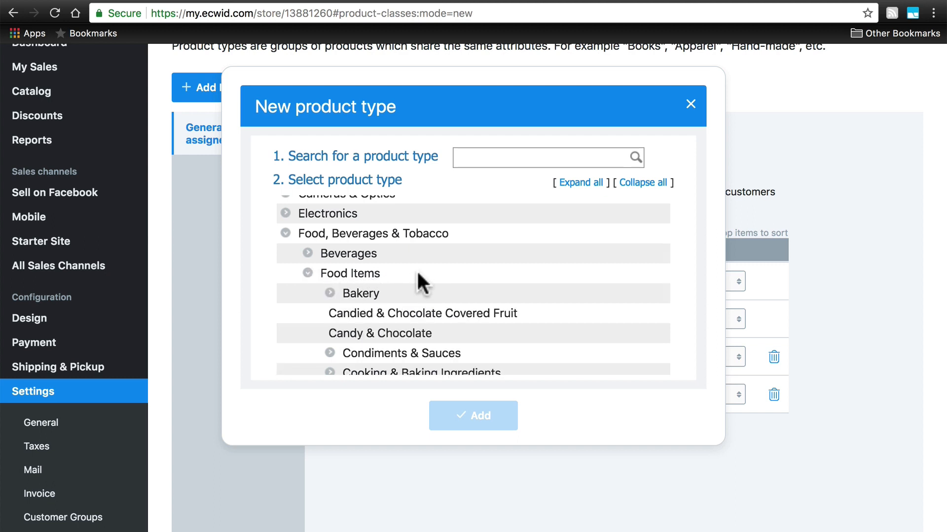
click(403, 335)
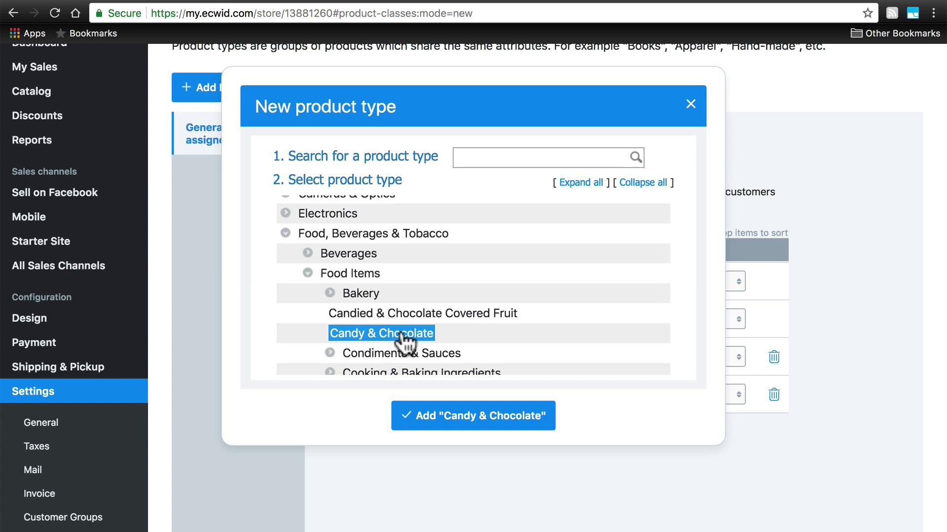
click(496, 416)
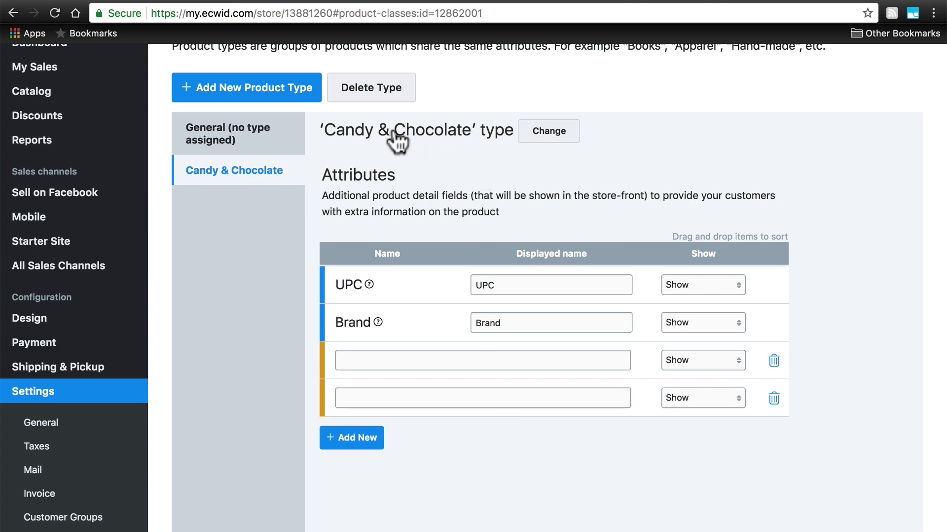
Rename the new Candy & Chocolate product type to Chocolate and apply the name.
click(548, 131)
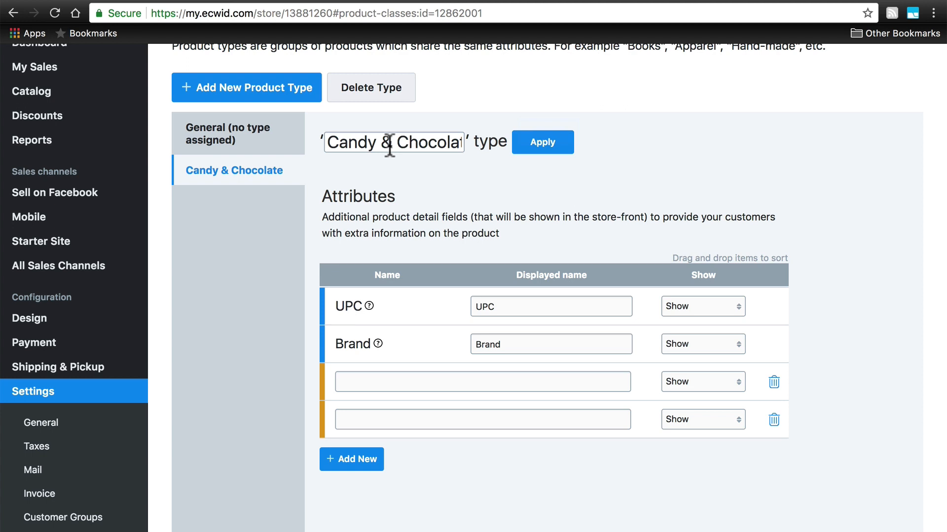
drag(397, 143, 296, 144)
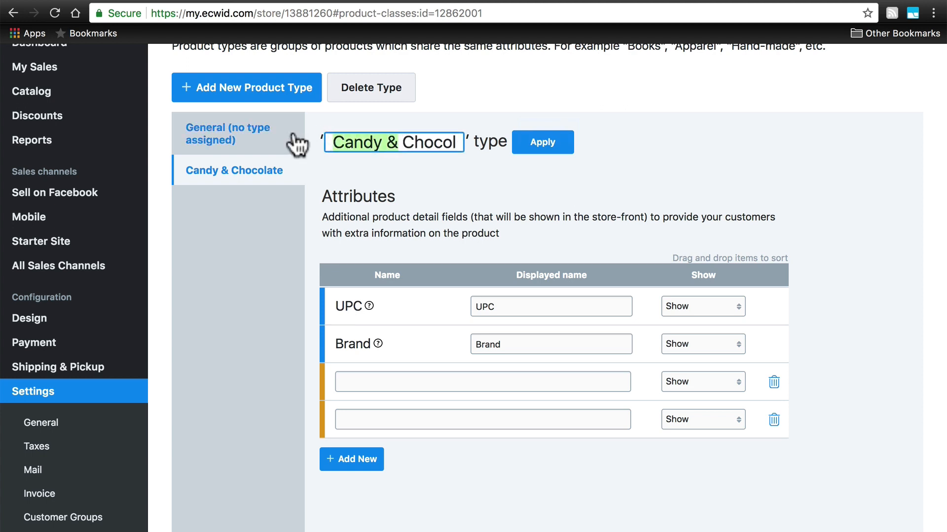
key(BackSpace)
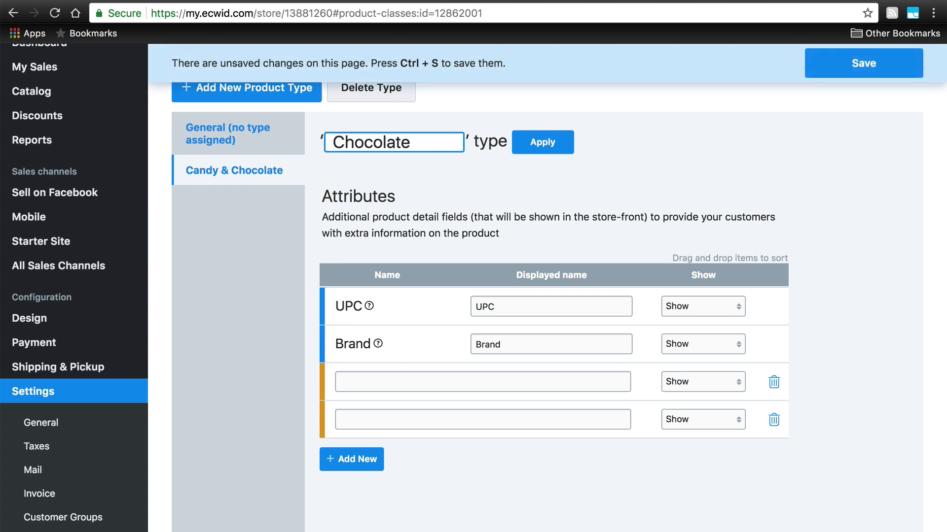
click(543, 148)
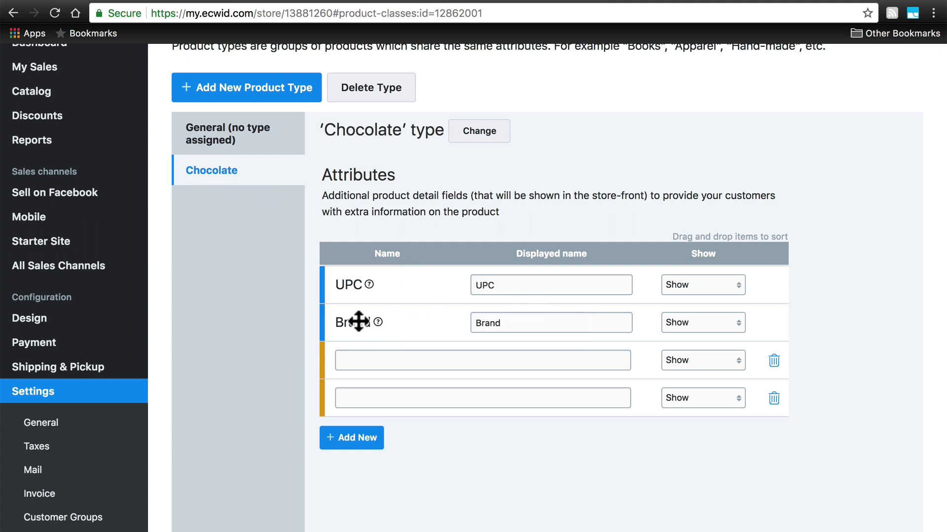
Name the Chocolate type's first custom attribute "Type of chocolate" and keep its visibility set to Show.
click(476, 364)
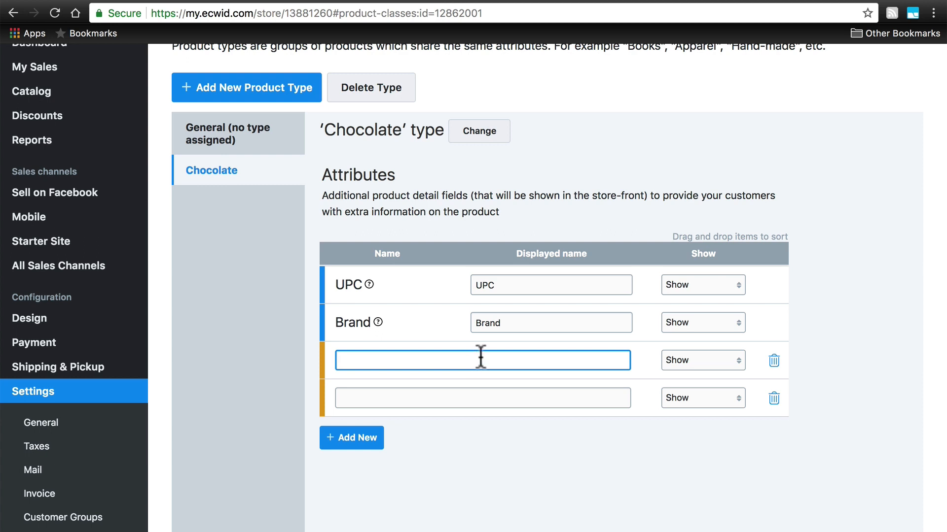
text(Type of cho)
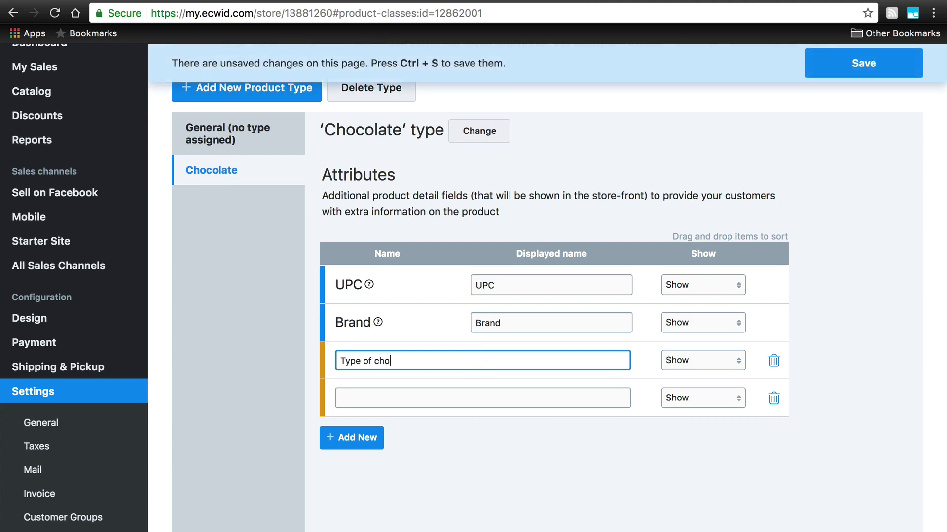
text(colate)
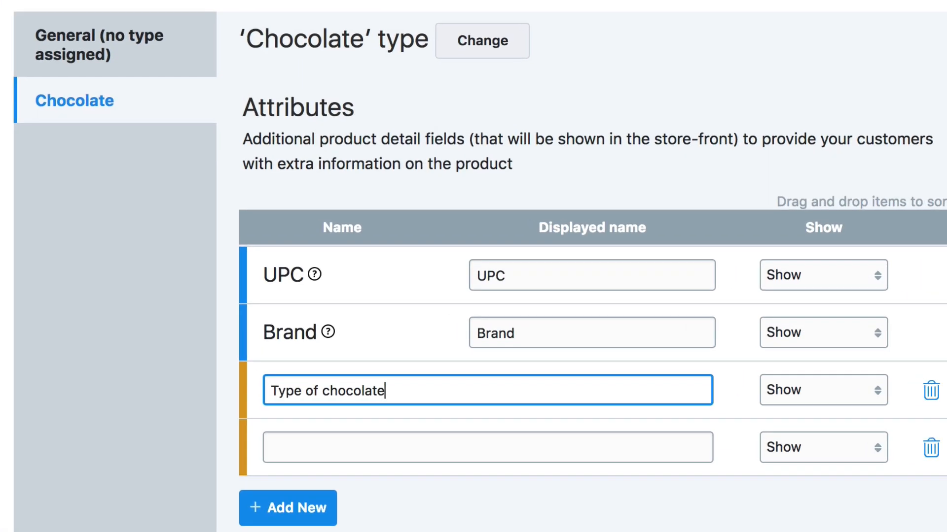
click(802, 391)
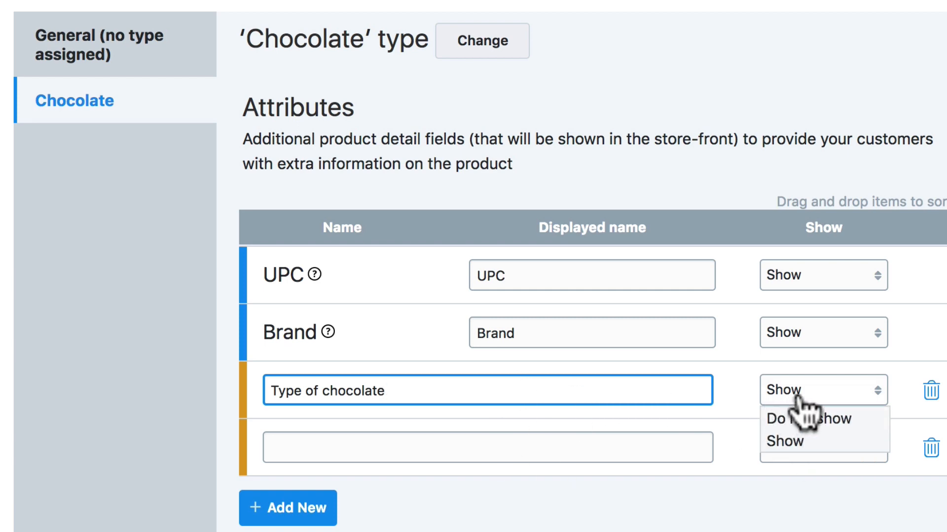
click(801, 442)
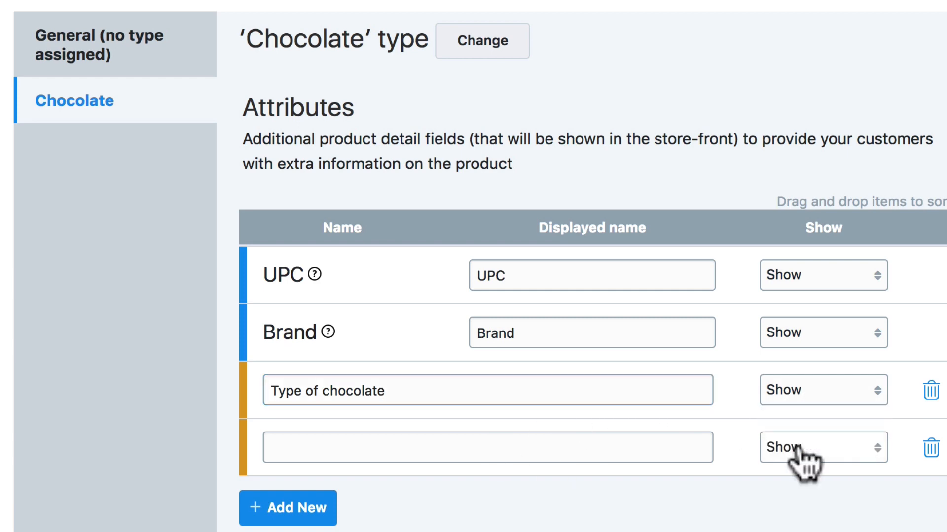
Add the custom attributes "Allergy information" and "Organic?" to the Chocolate type and save the changes.
click(581, 449)
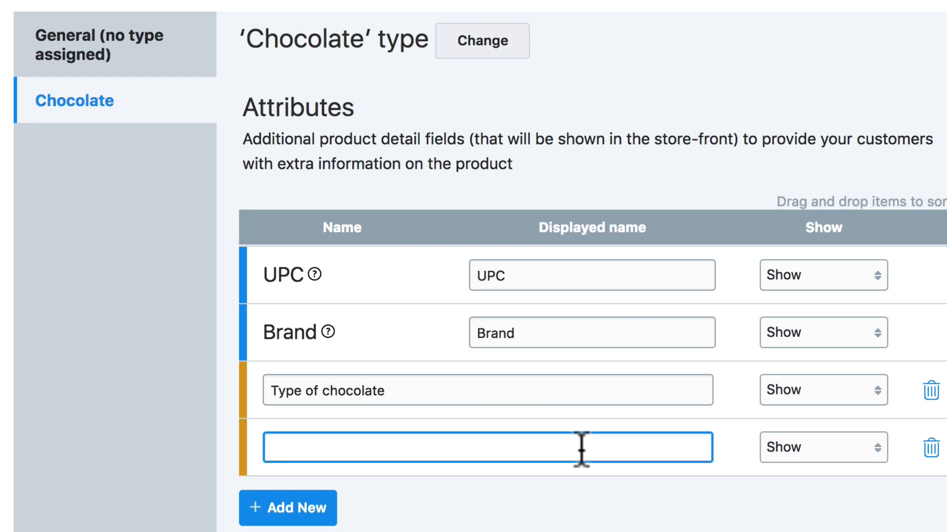
text(Allergy information)
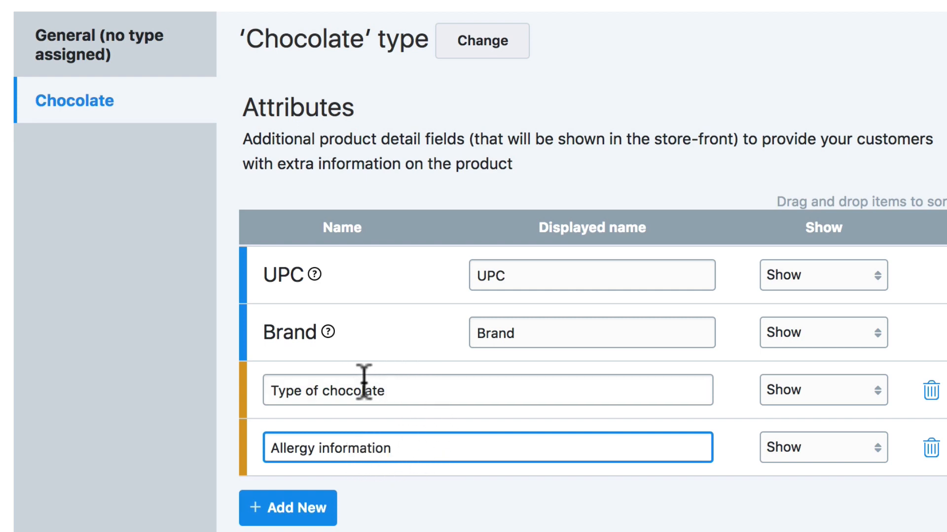
click(291, 515)
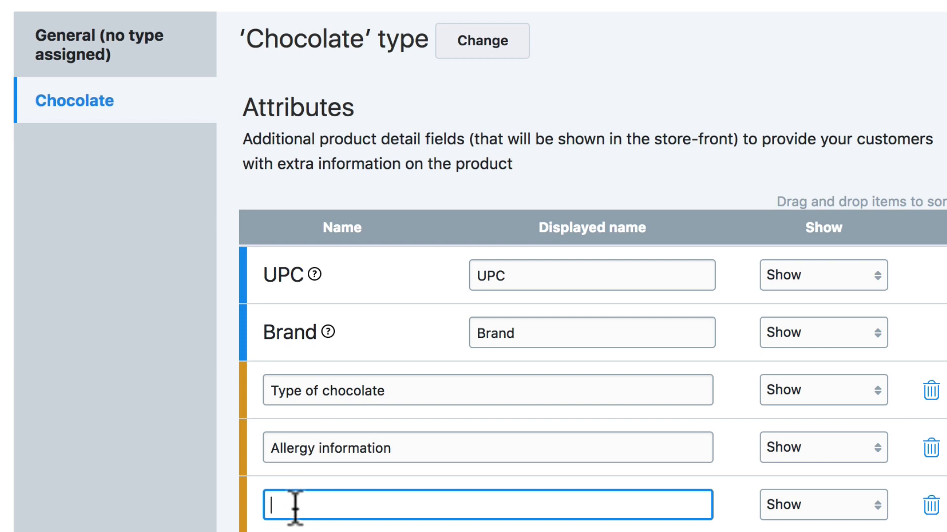
text(Organic?)
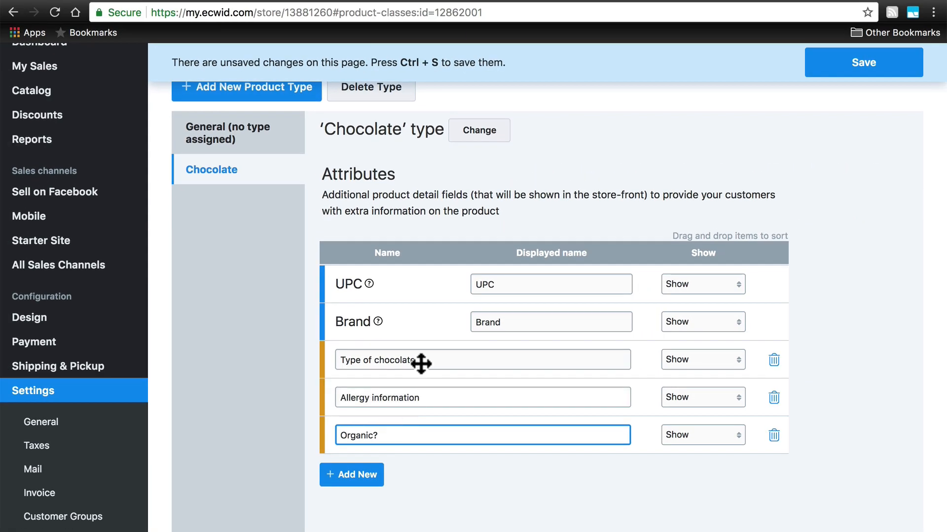
scroll(414, 340, up, 2)
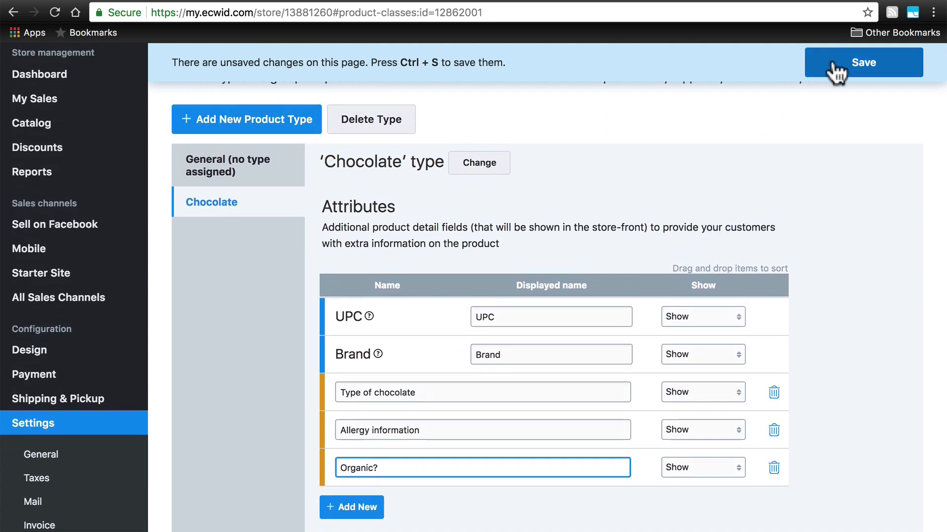
click(859, 63)
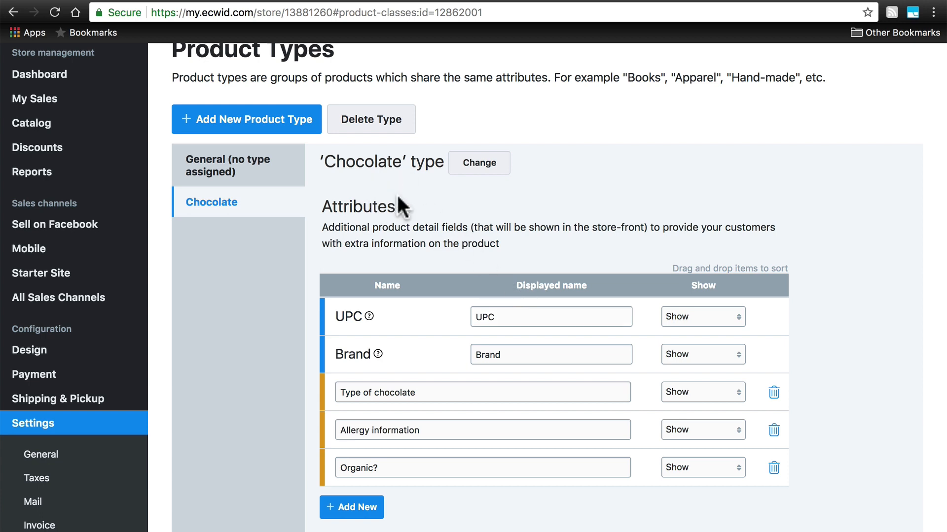
Add another product type alongside Chocolate, again choosing Candy & Chocolate from the Food Items group.
click(255, 119)
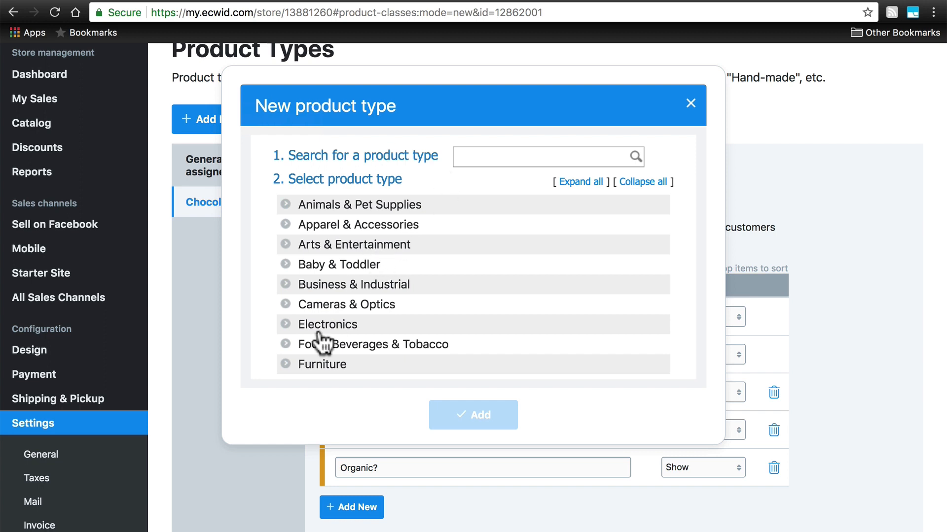
click(286, 344)
scroll(387, 293, down, 2)
scroll(387, 294, down, 1)
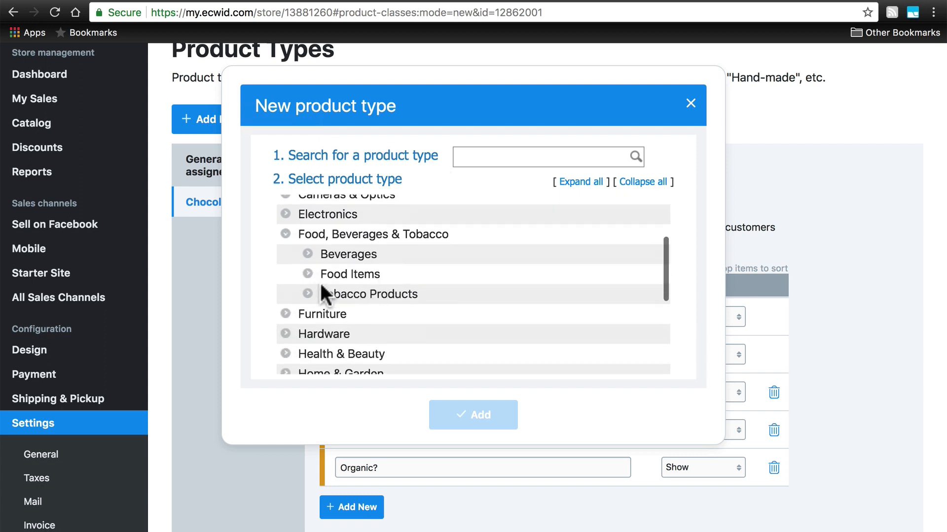
click(307, 272)
scroll(338, 308, down, 1)
click(336, 302)
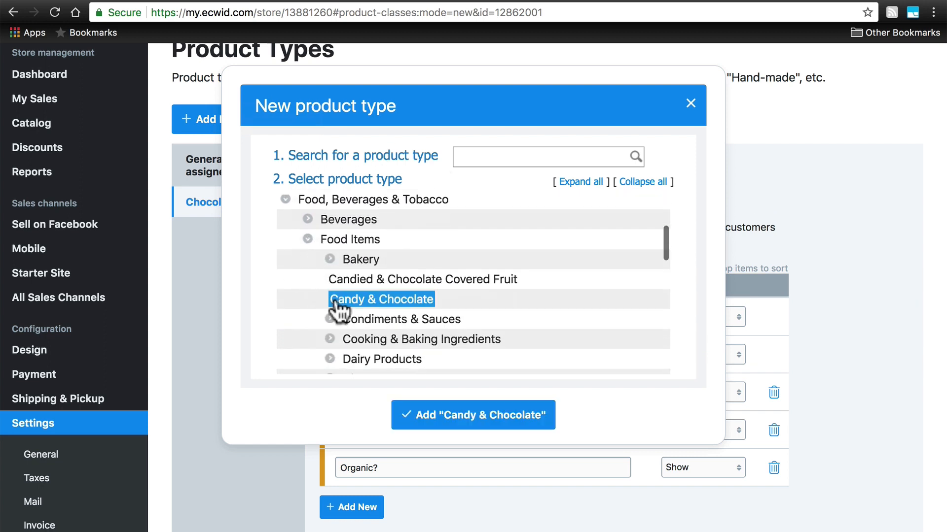
click(435, 417)
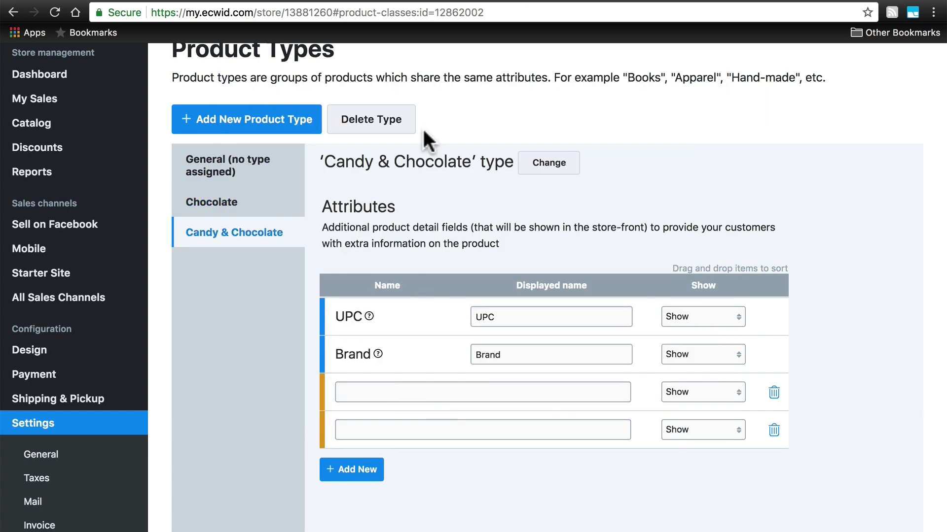
Rename the second Candy & Chocolate product type to Candy and apply the name.
click(375, 175)
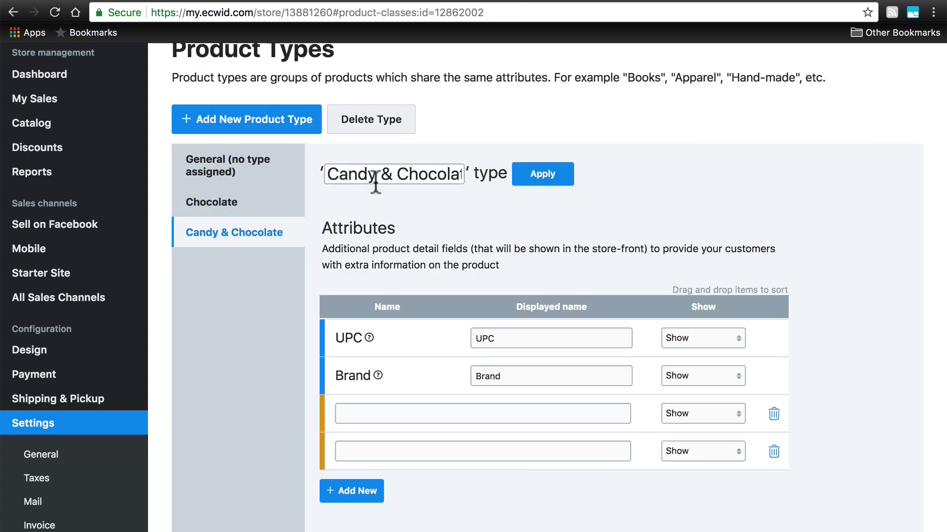
drag(373, 175, 572, 291)
text(y)
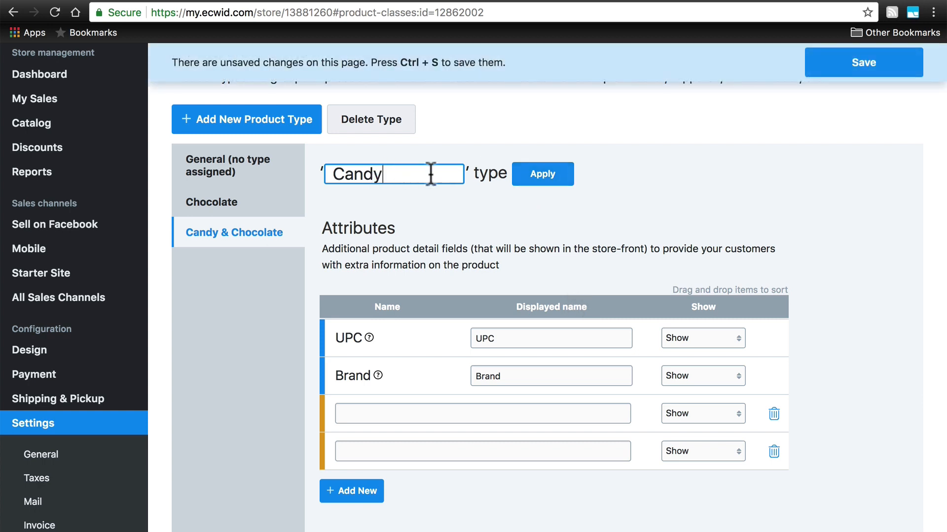
click(532, 175)
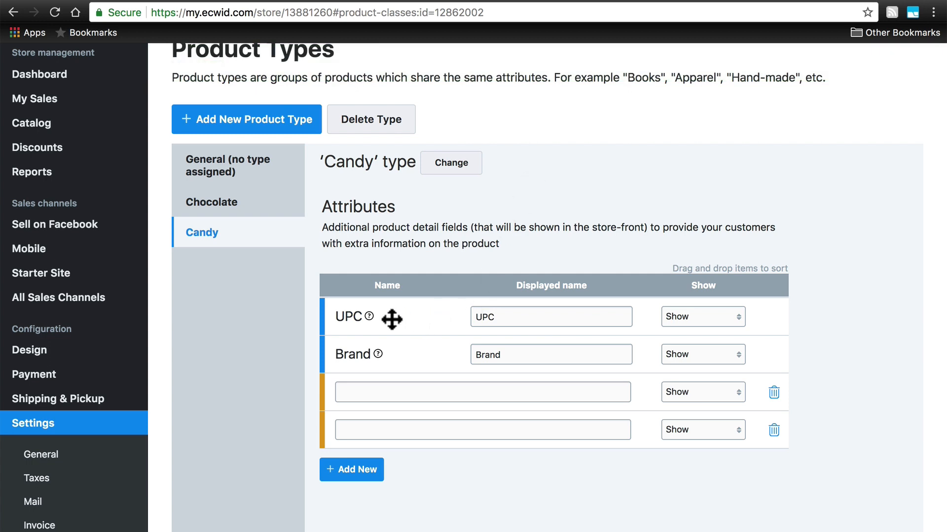
Fill the Candy type's two custom attributes with "Sugar-free?" and "Sold by", and save the changes.
click(367, 390)
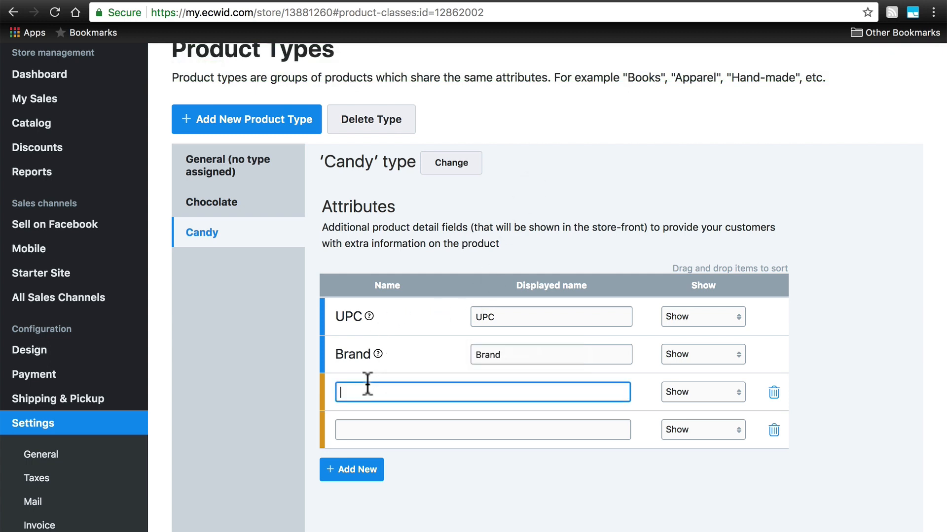
text(Sugar-free?)
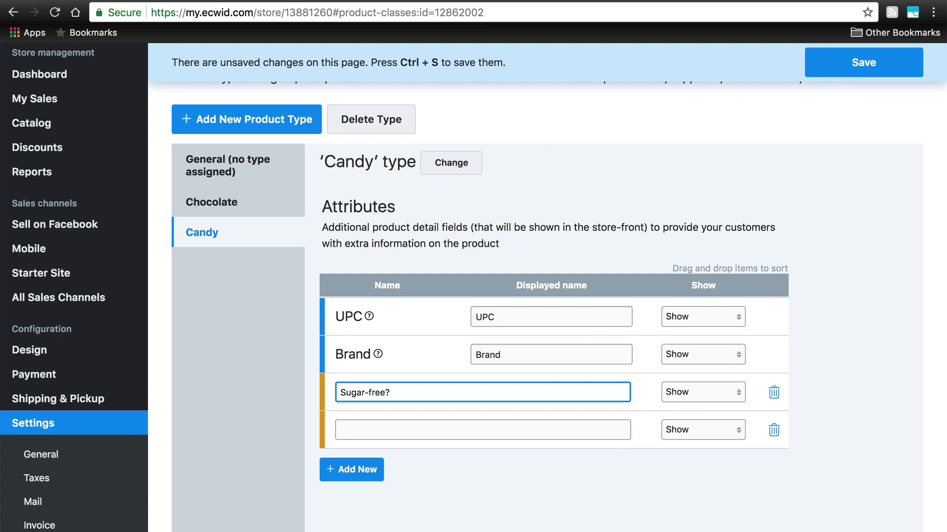
click(361, 429)
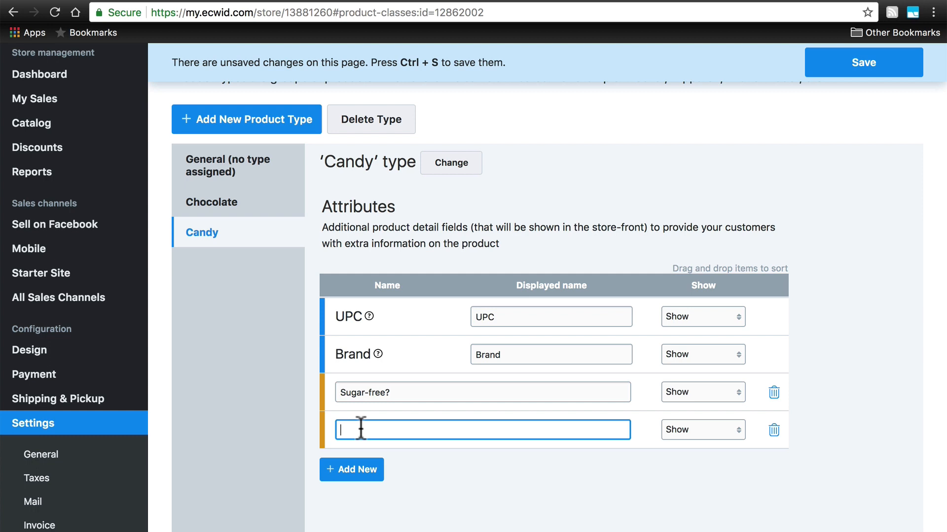
text(Sold by)
click(871, 62)
click(870, 63)
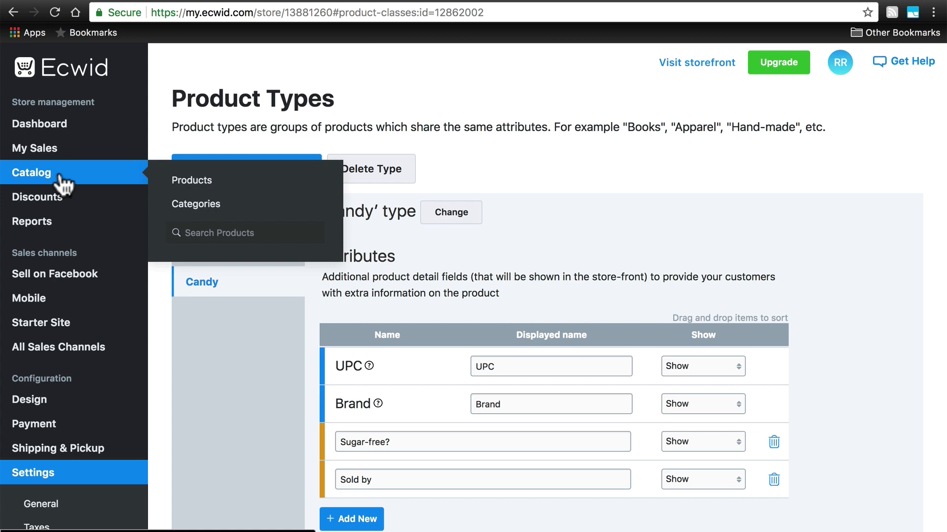
Open the SAMPLE. Blue Flannel product from the catalog and view its attributes.
click(192, 181)
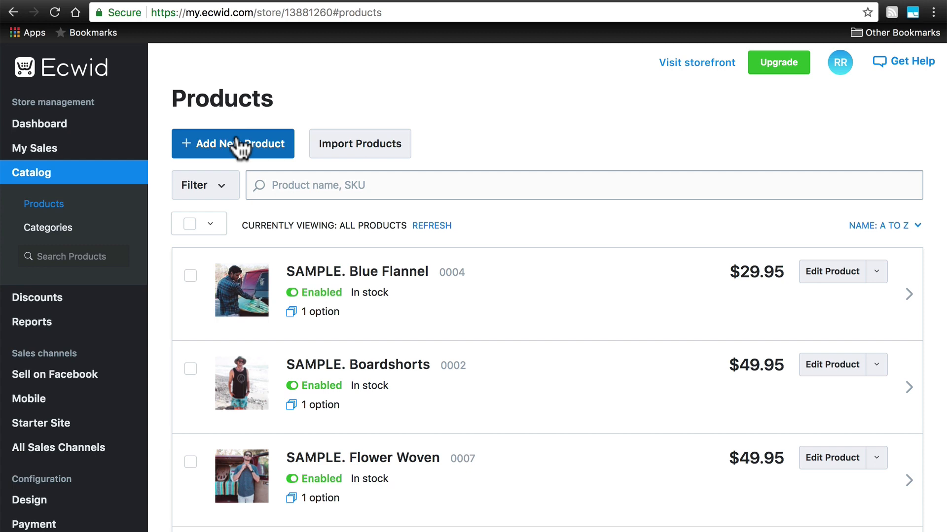
click(364, 279)
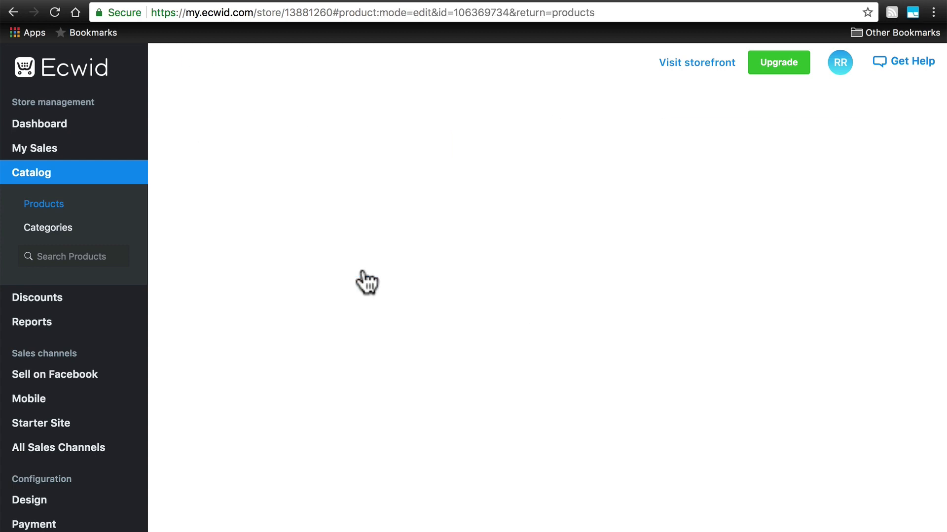
mouse_move(289, 219)
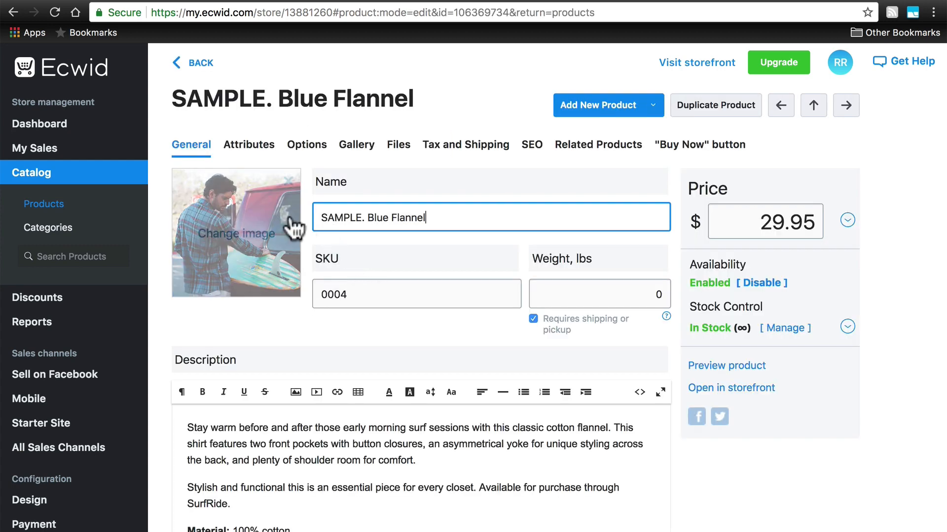
click(255, 150)
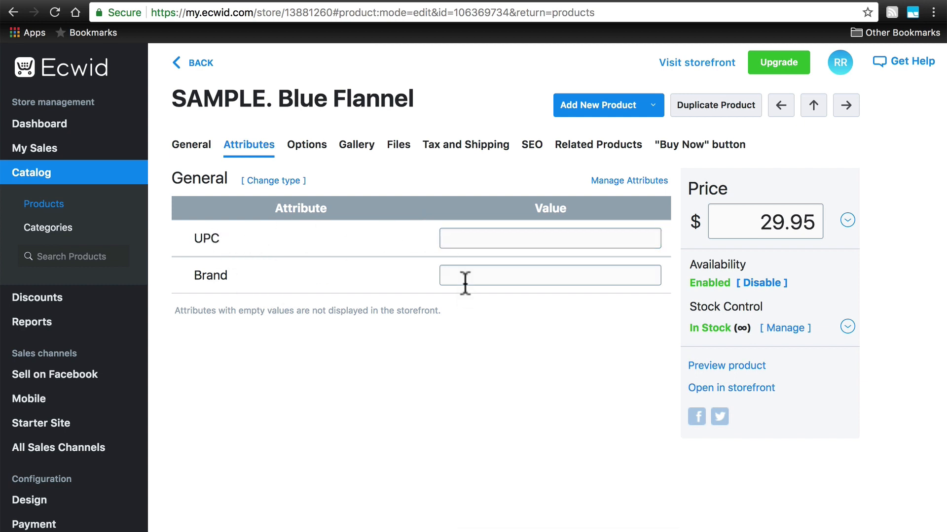
Change the Blue Flannel product's type to Chocolate and check its Type of chocolate and Allergy information attribute fields.
click(269, 182)
click(222, 180)
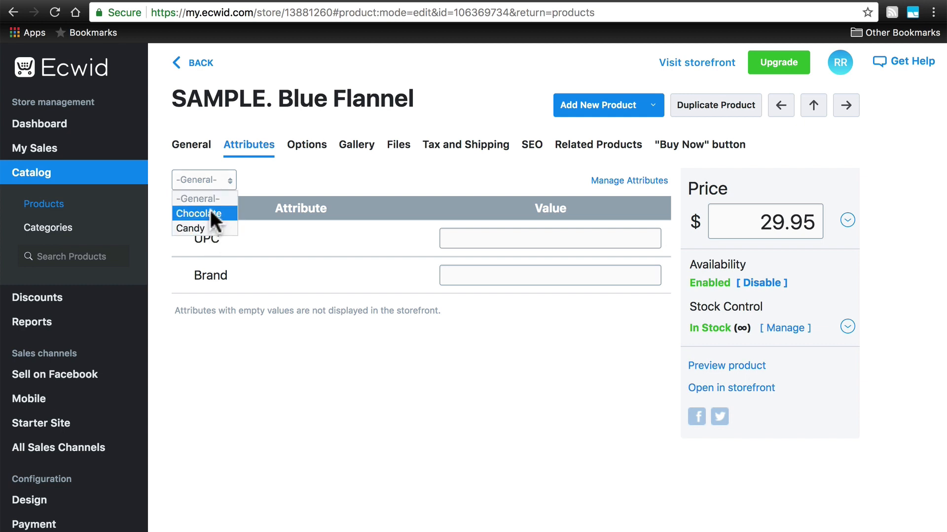
click(209, 211)
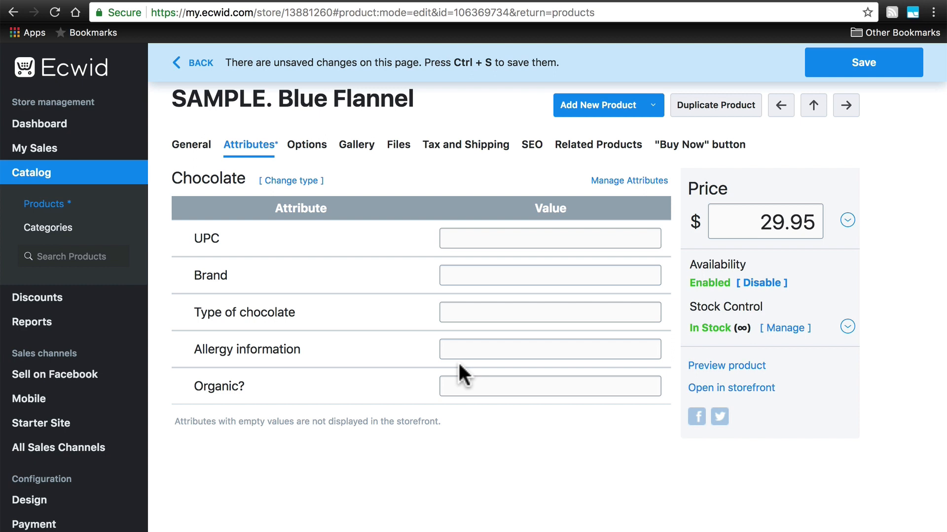
click(457, 312)
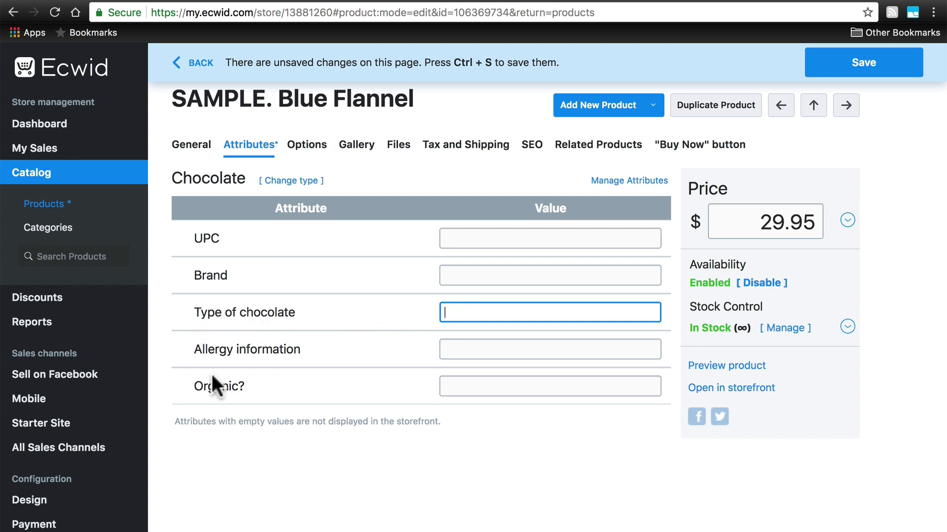
click(480, 350)
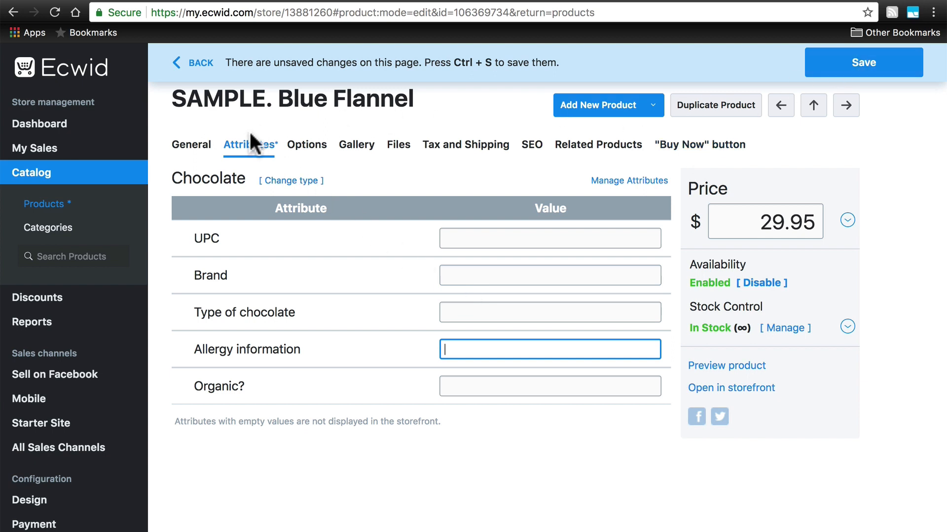
Switch the Blue Flannel product's type back to General.
click(296, 180)
click(227, 186)
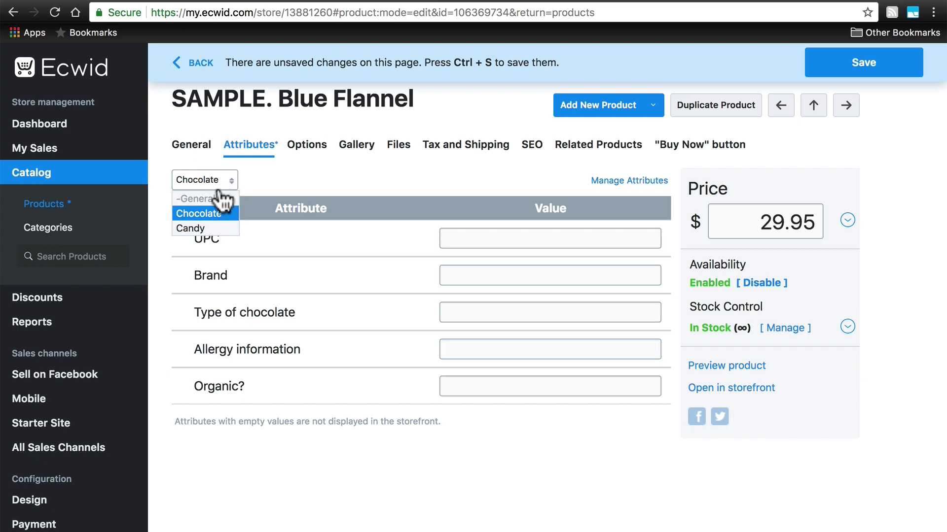
click(211, 196)
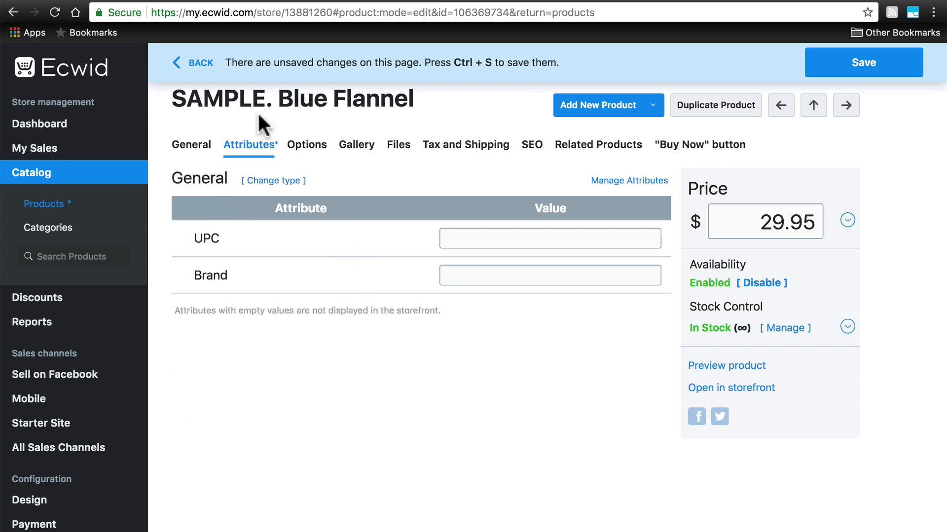
Leave the Blue Flannel product without saving the changes and return to the product list.
click(200, 60)
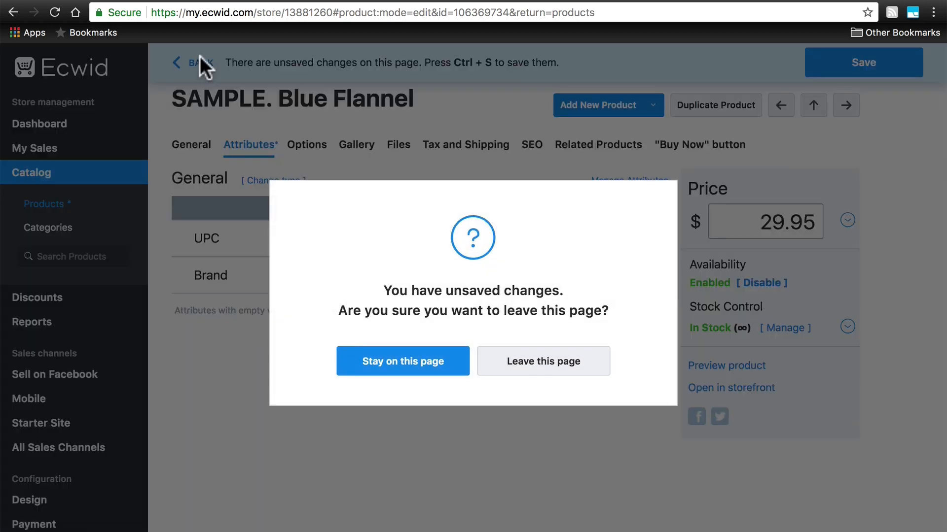
click(517, 367)
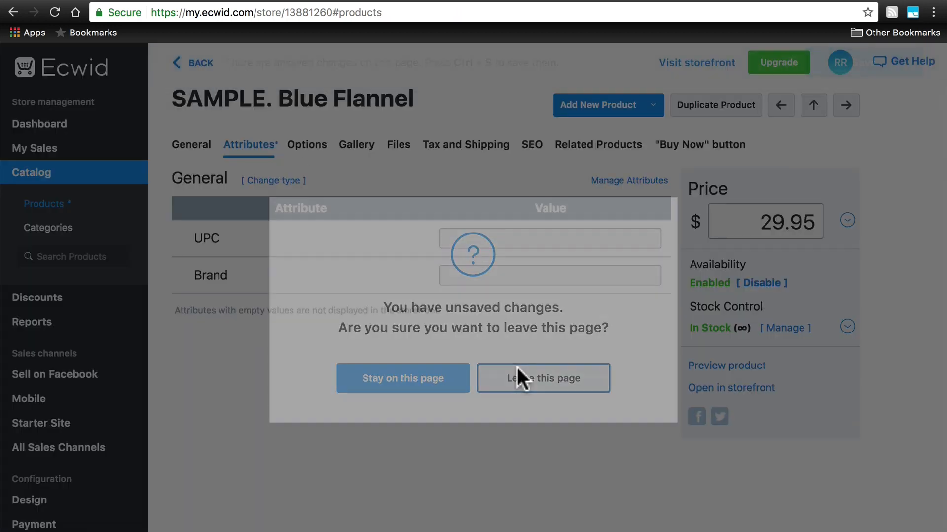
scroll(594, 329, up, 5)
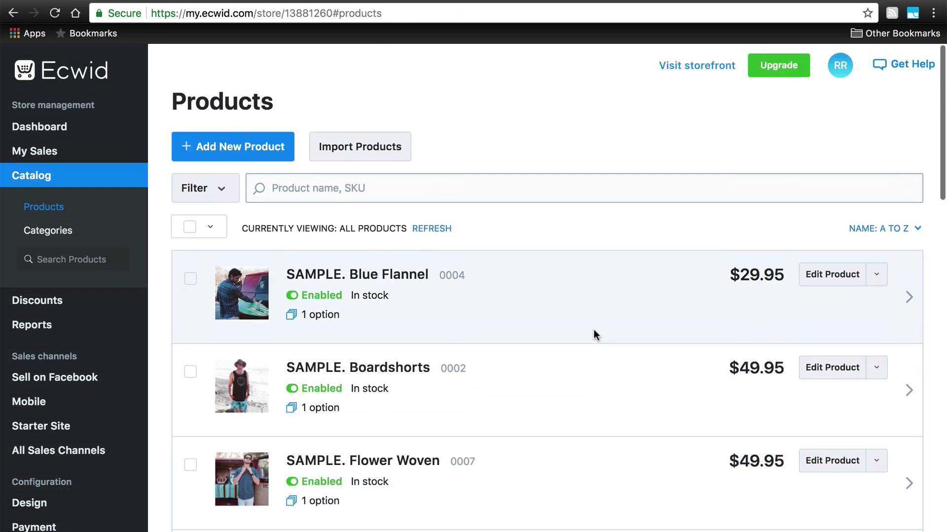